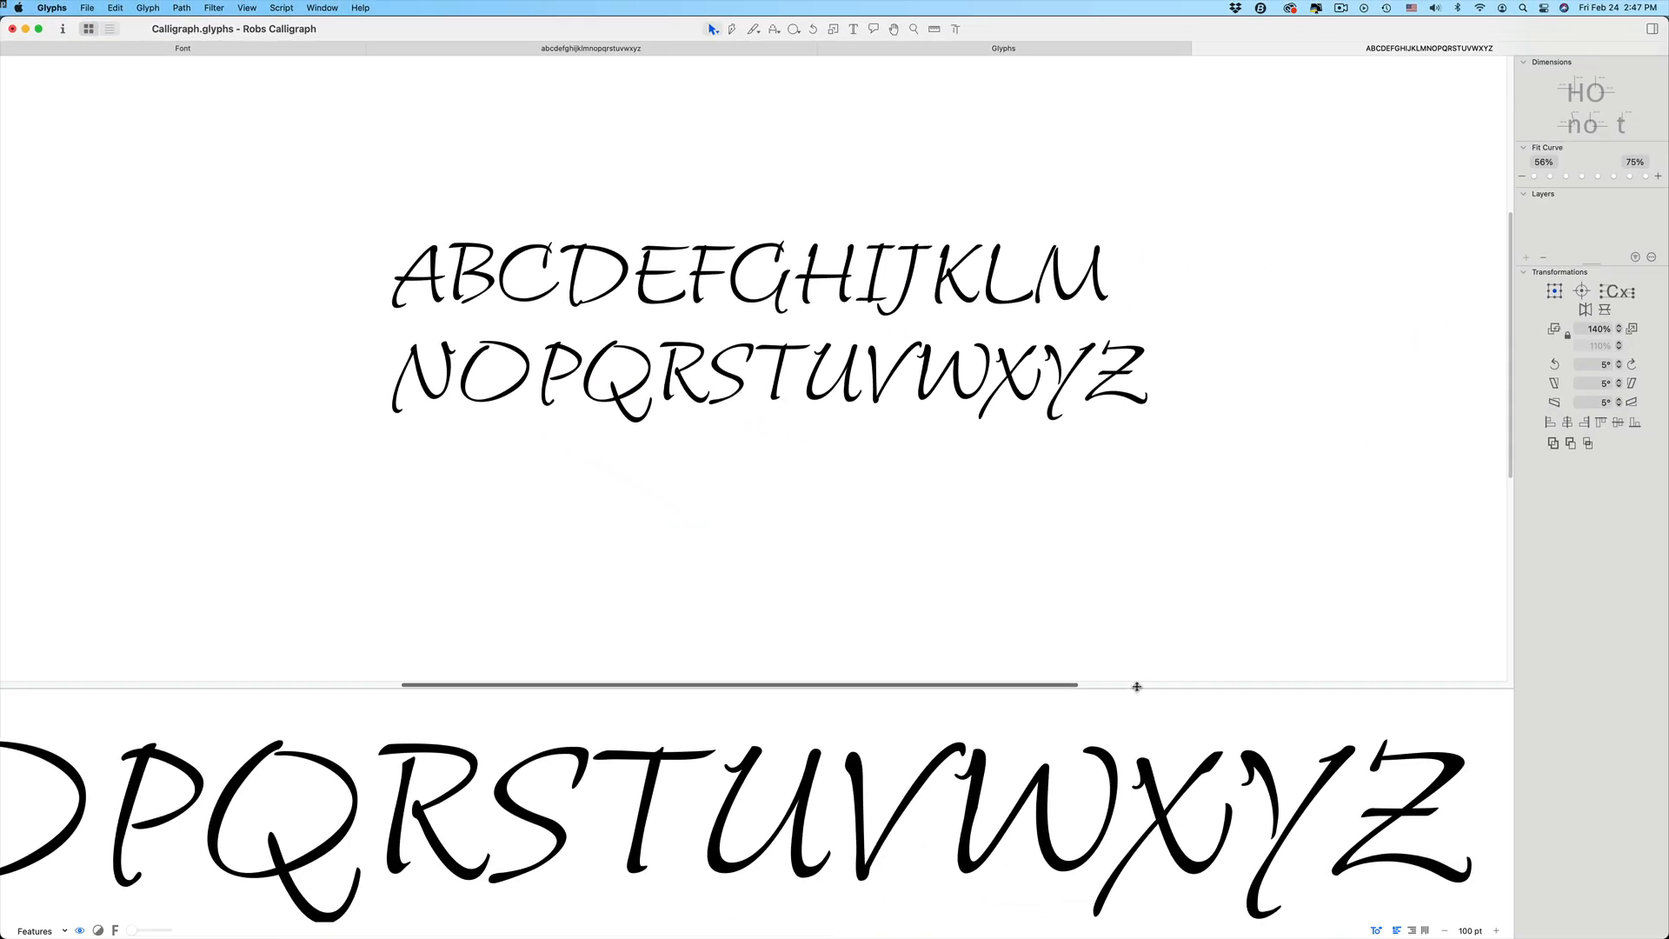
drag(1136, 686, 622, 816)
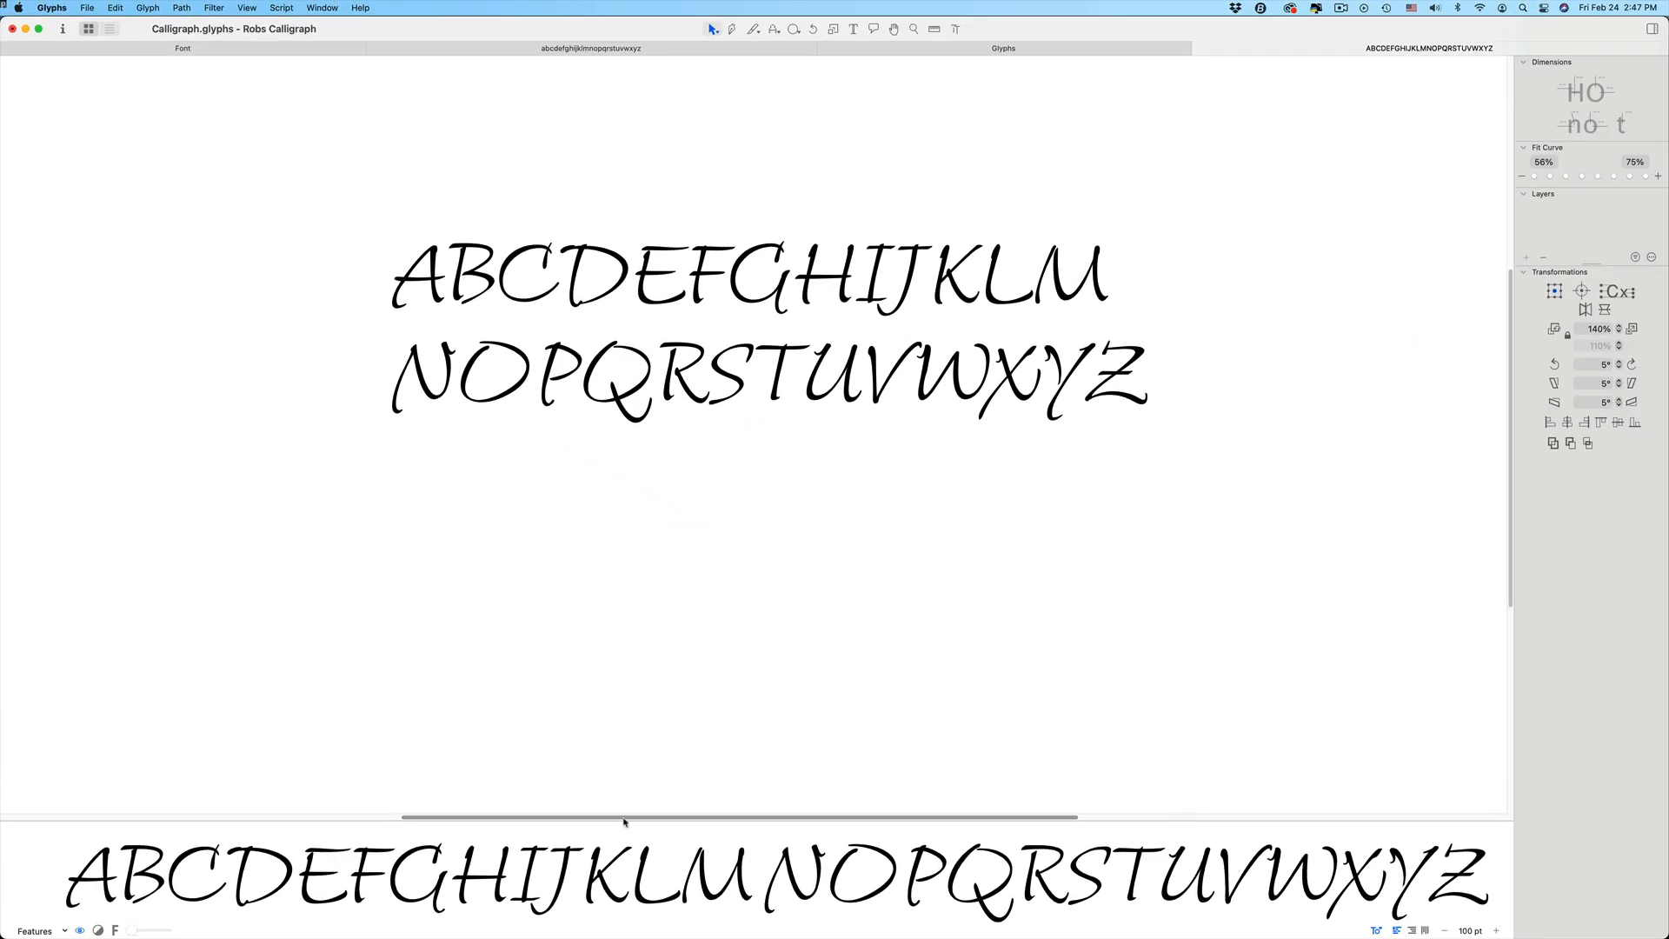
mouse_move(131, 930)
mouse_down()
mouse_move(146, 933)
mouse_move(130, 931)
mouse_up()
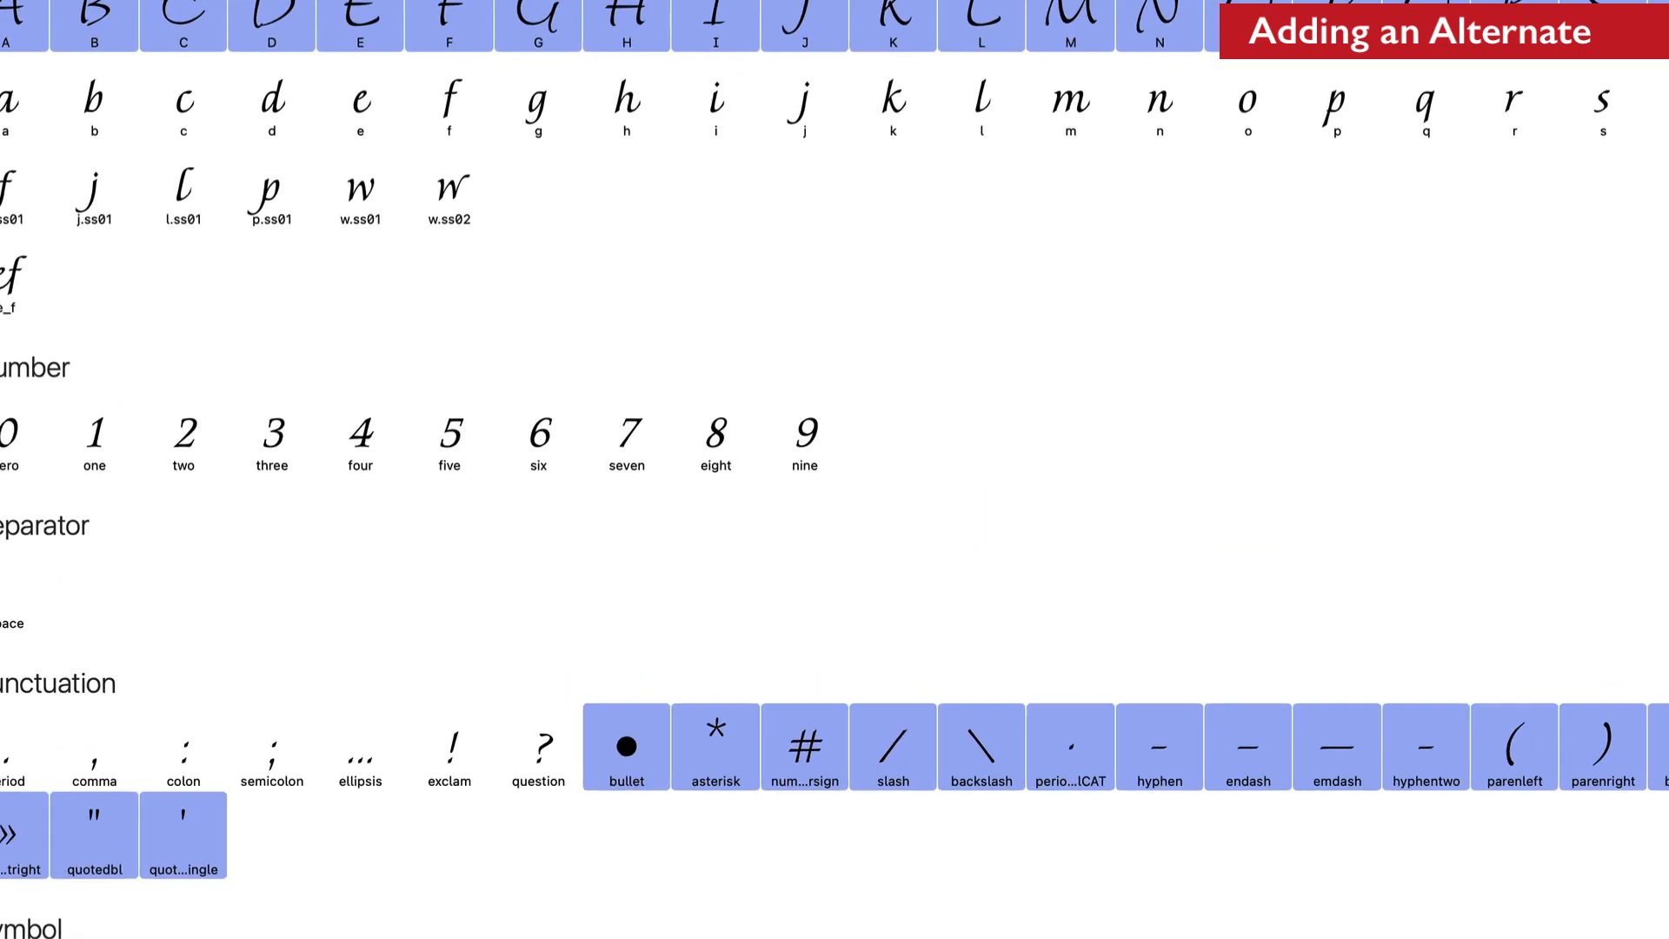
Add a new glyph named y.ss01 to the font
key(super+shift+g)
text(y)
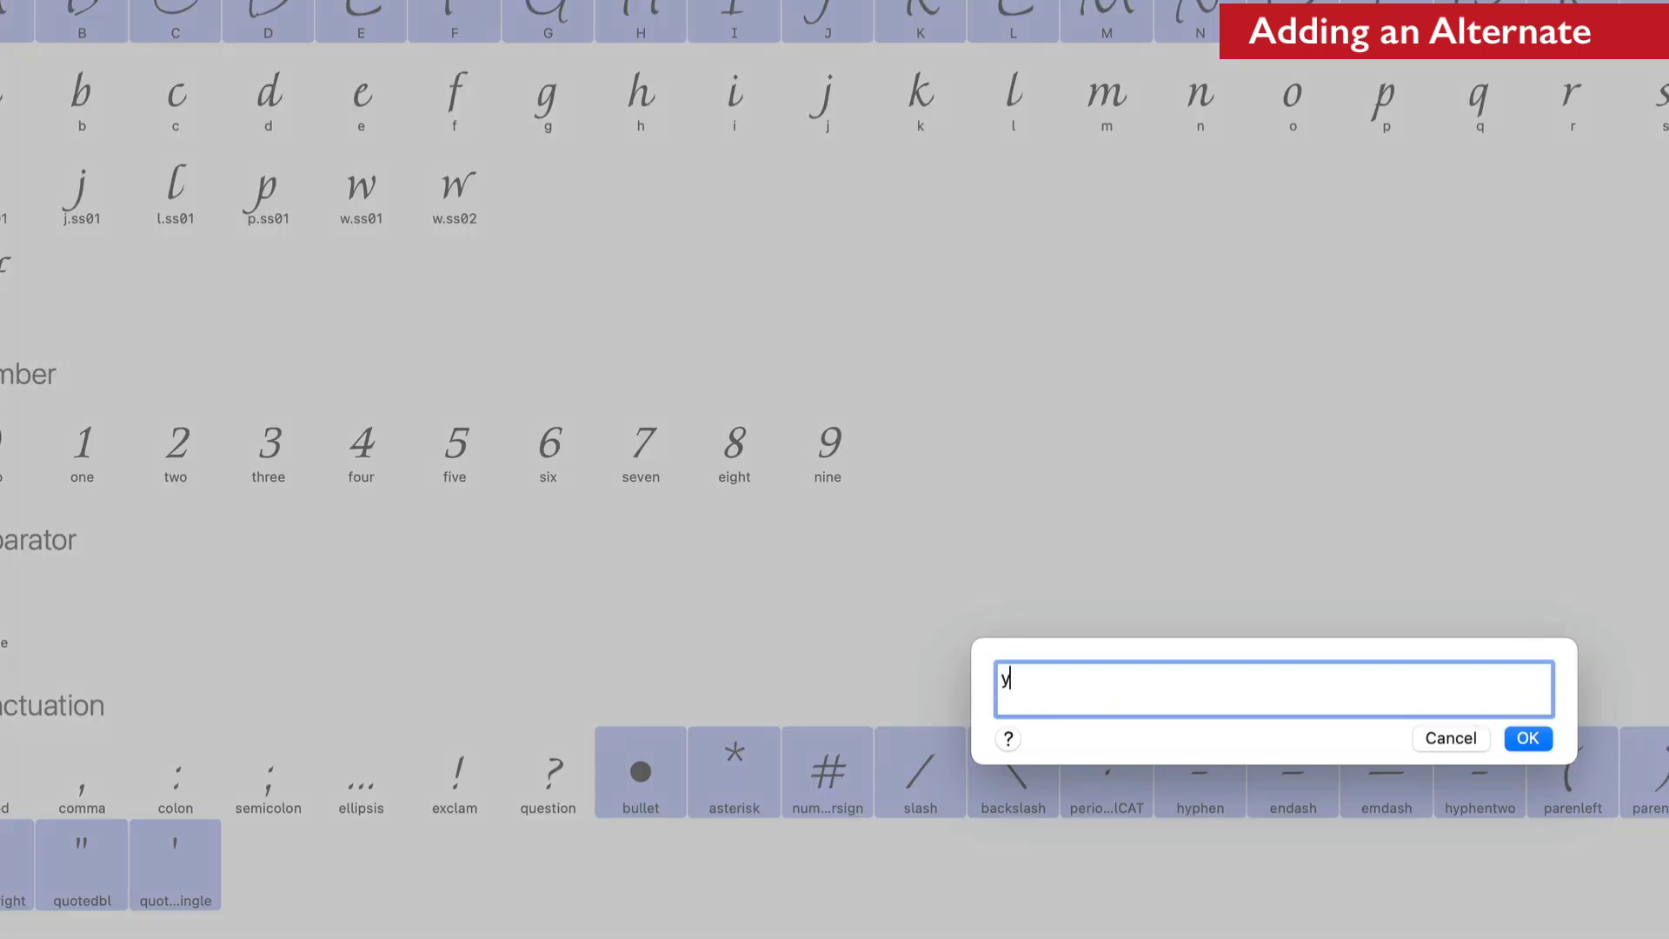
text(.ss01)
key(Return)
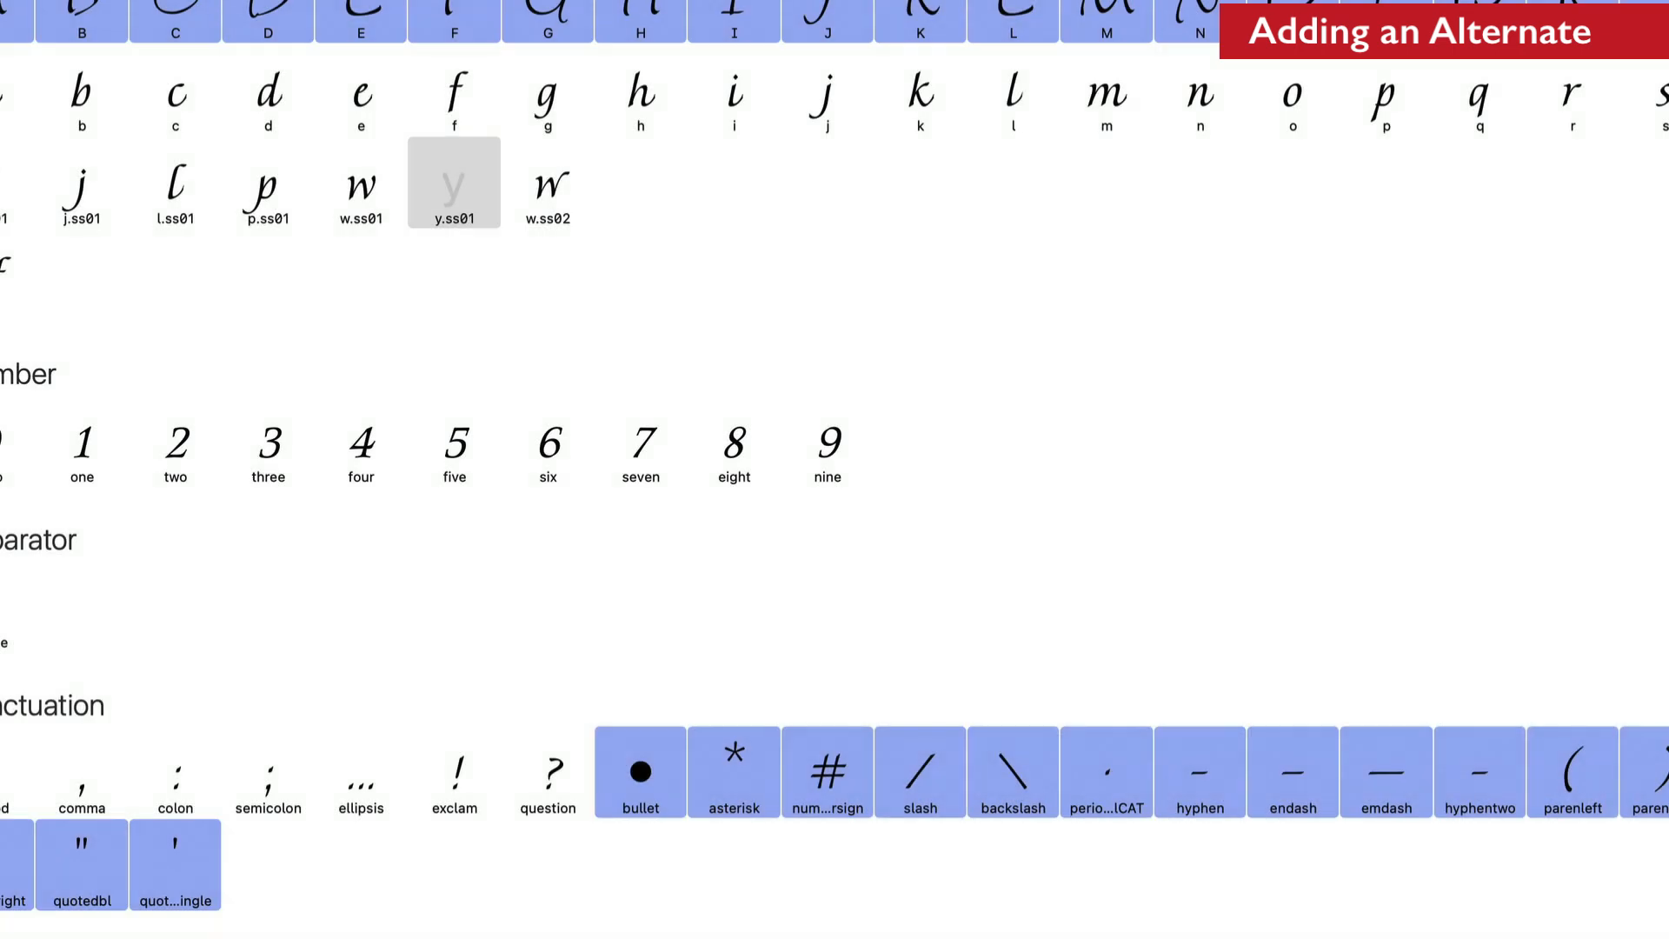
Open the y.ss01 glyph and add the v and j glyphs to it as components
double_click(453, 182)
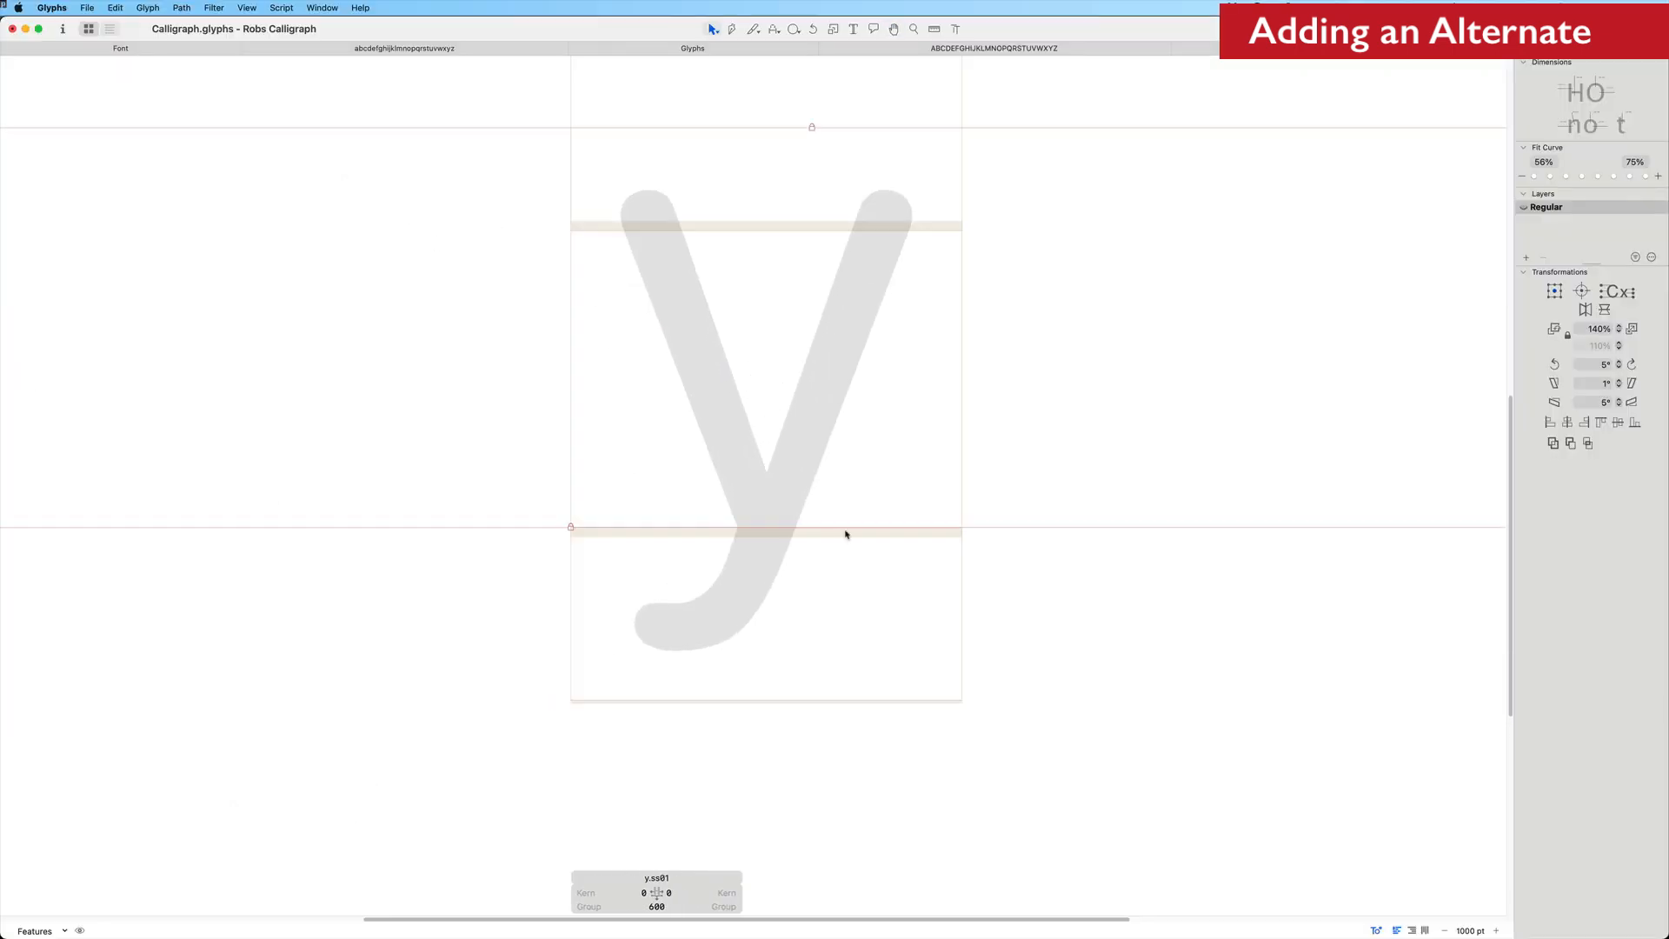
key(super+shift+c)
text(v)
key(Return)
key(super+shift+c)
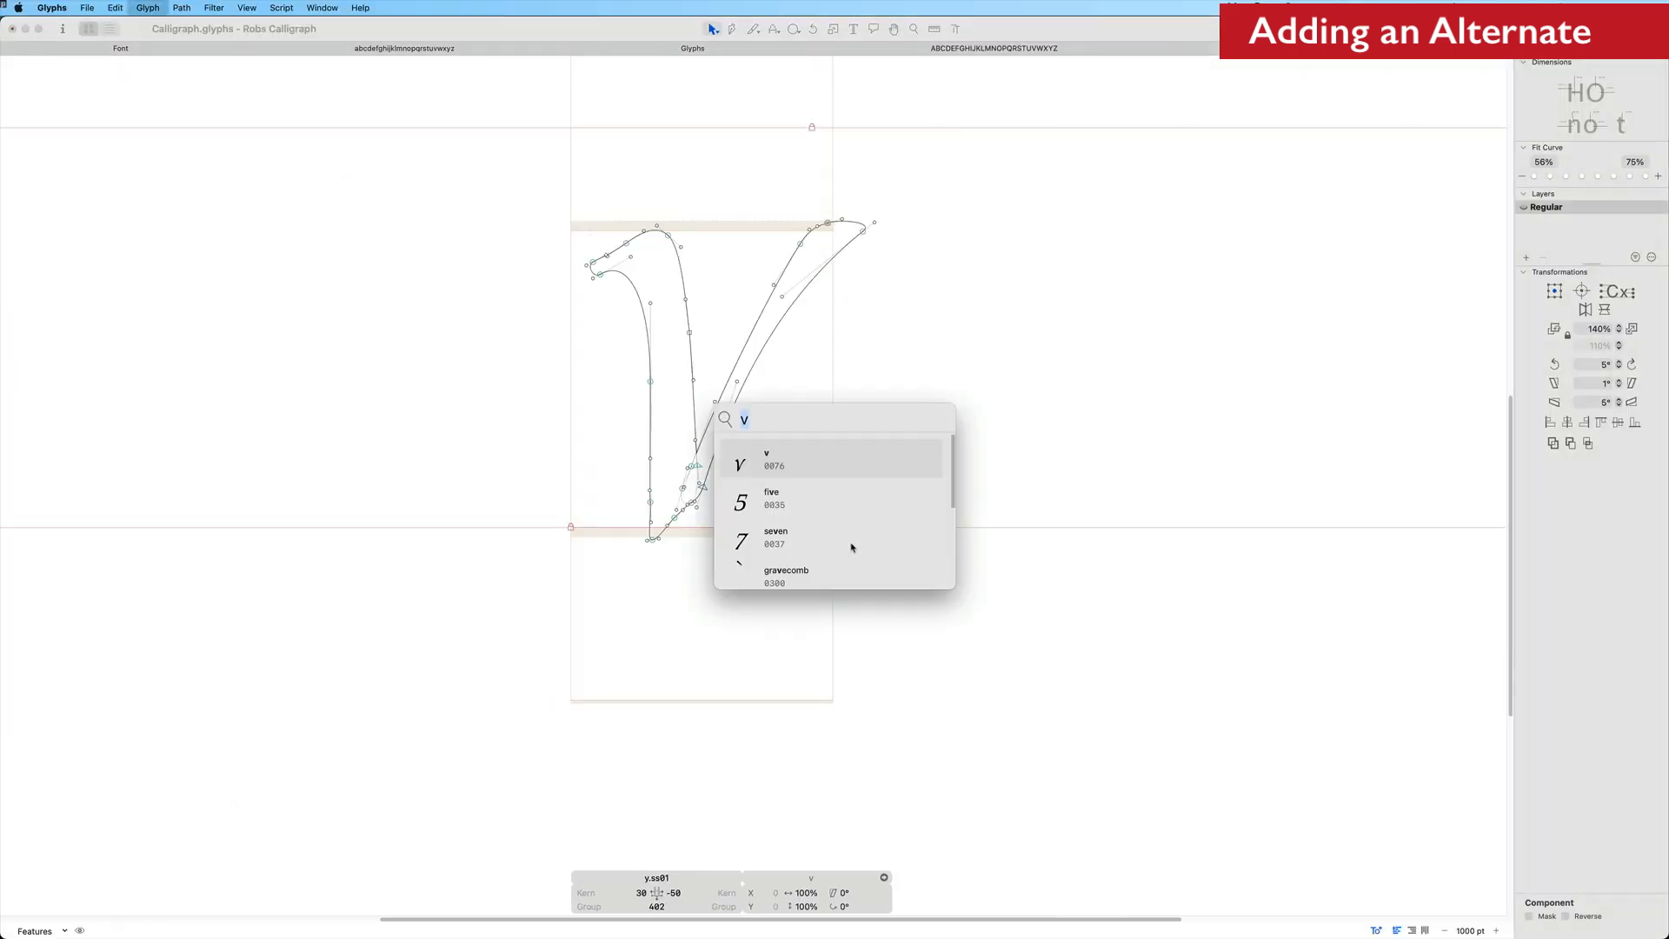
text(j)
key(Return)
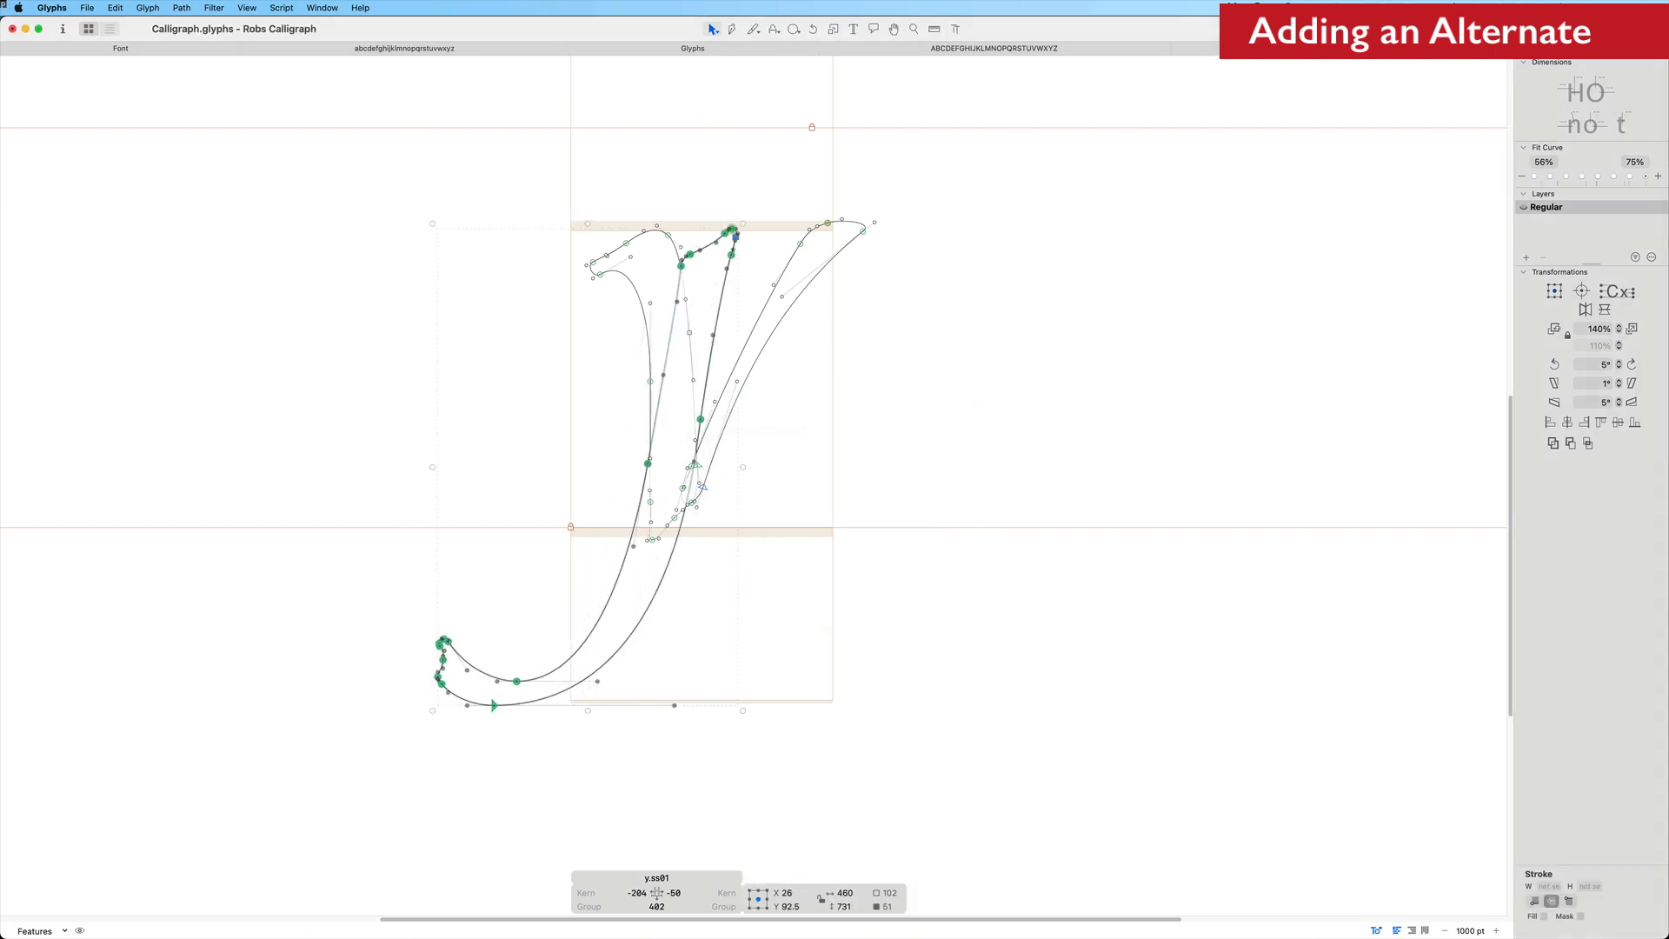
Copy the outlines to the background, slice across the v with the Knife tool and delete the cut-off piece
key(super+x)
key(super+b)
key(super+v)
key(e)
mouse_move(675, 468)
mouse_down()
mouse_move(728, 485)
mouse_move(804, 456)
mouse_up()
key(v)
key(Delete)
Move the selected leftover path of the v into the background layer
double_click(673, 494)
key(super+x)
key(super+b)
key(super+v)
Nudge the selected node at the top of the v's stroke to the right
double_click(891, 336)
key(shift+Right)
click(939, 476)
Nudge the selected junction nodes upward and delete the extra node where the v stroke meets the j tail
scroll(874, 376, up, 10)
scroll(805, 435, down, 10)
scroll(842, 387, up, 8)
drag(609, 418, 696, 591)
key(shift+Up)
click(782, 438)
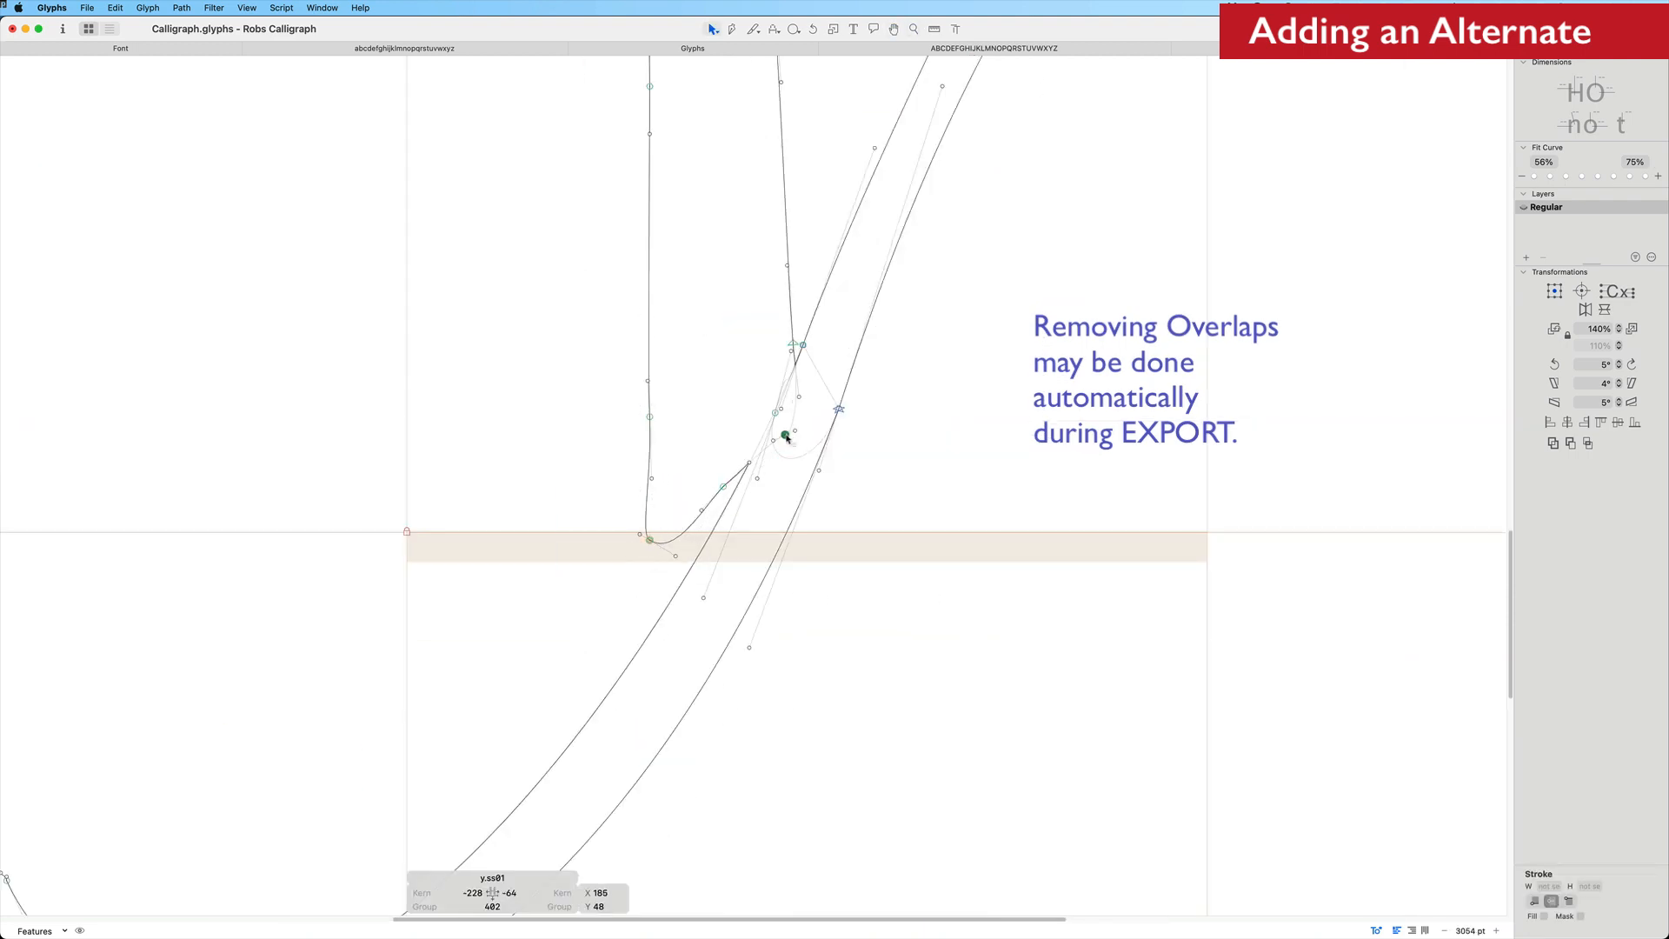
click(817, 435)
scroll(834, 432, down, 10)
click(835, 430)
key(Delete)
Delete the remaining stray points below the joint, checking the y.ss01 outline in preview
key(space)
drag(835, 374, 834, 364)
key(space)
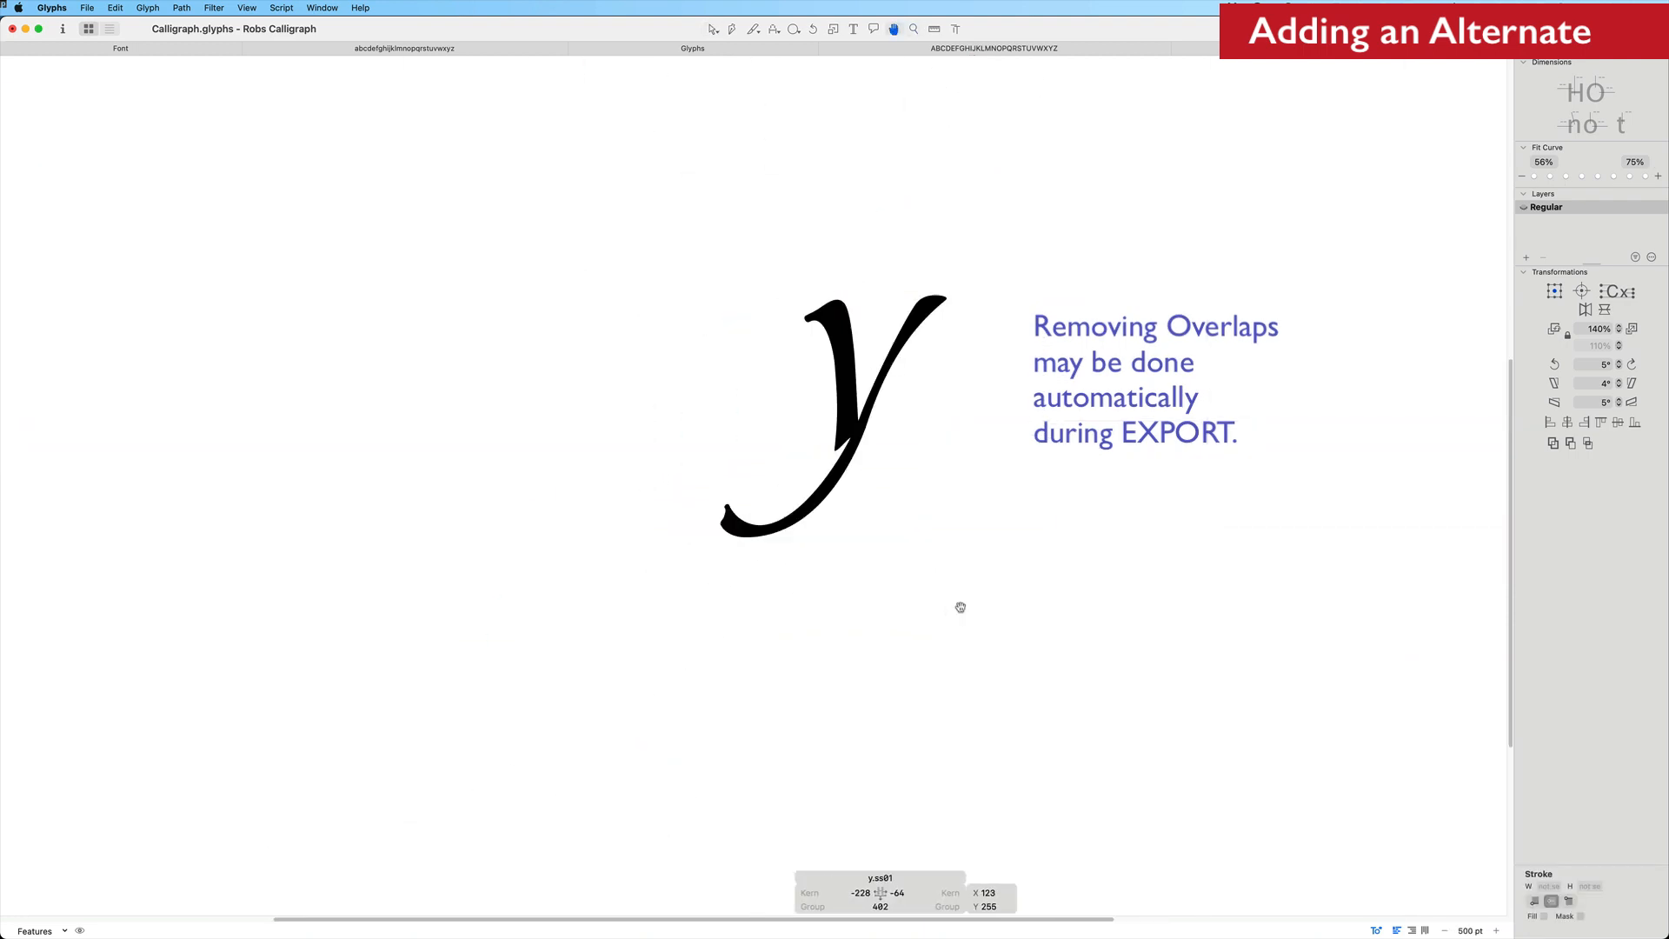
scroll(887, 372, up, 6)
drag(891, 570, 817, 521)
key(Delete)
key(space)
scroll(1032, 537, down, 6)
drag(1055, 557, 991, 487)
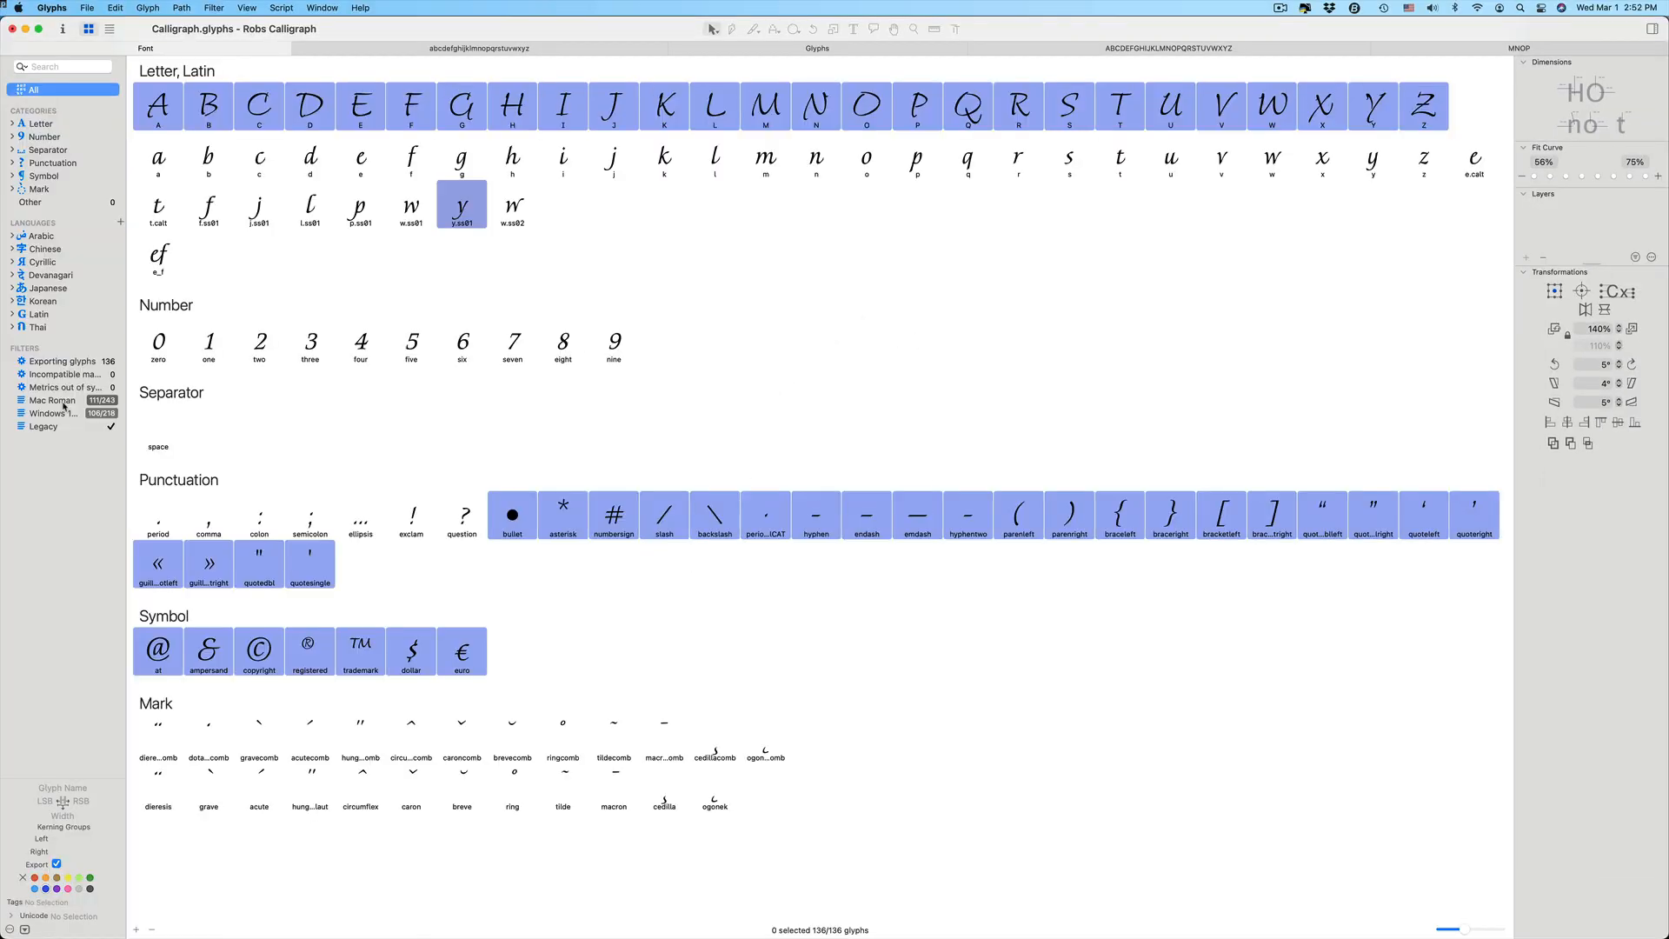
Generate all glyphs missing from the Mac Roman character set
click(62, 402)
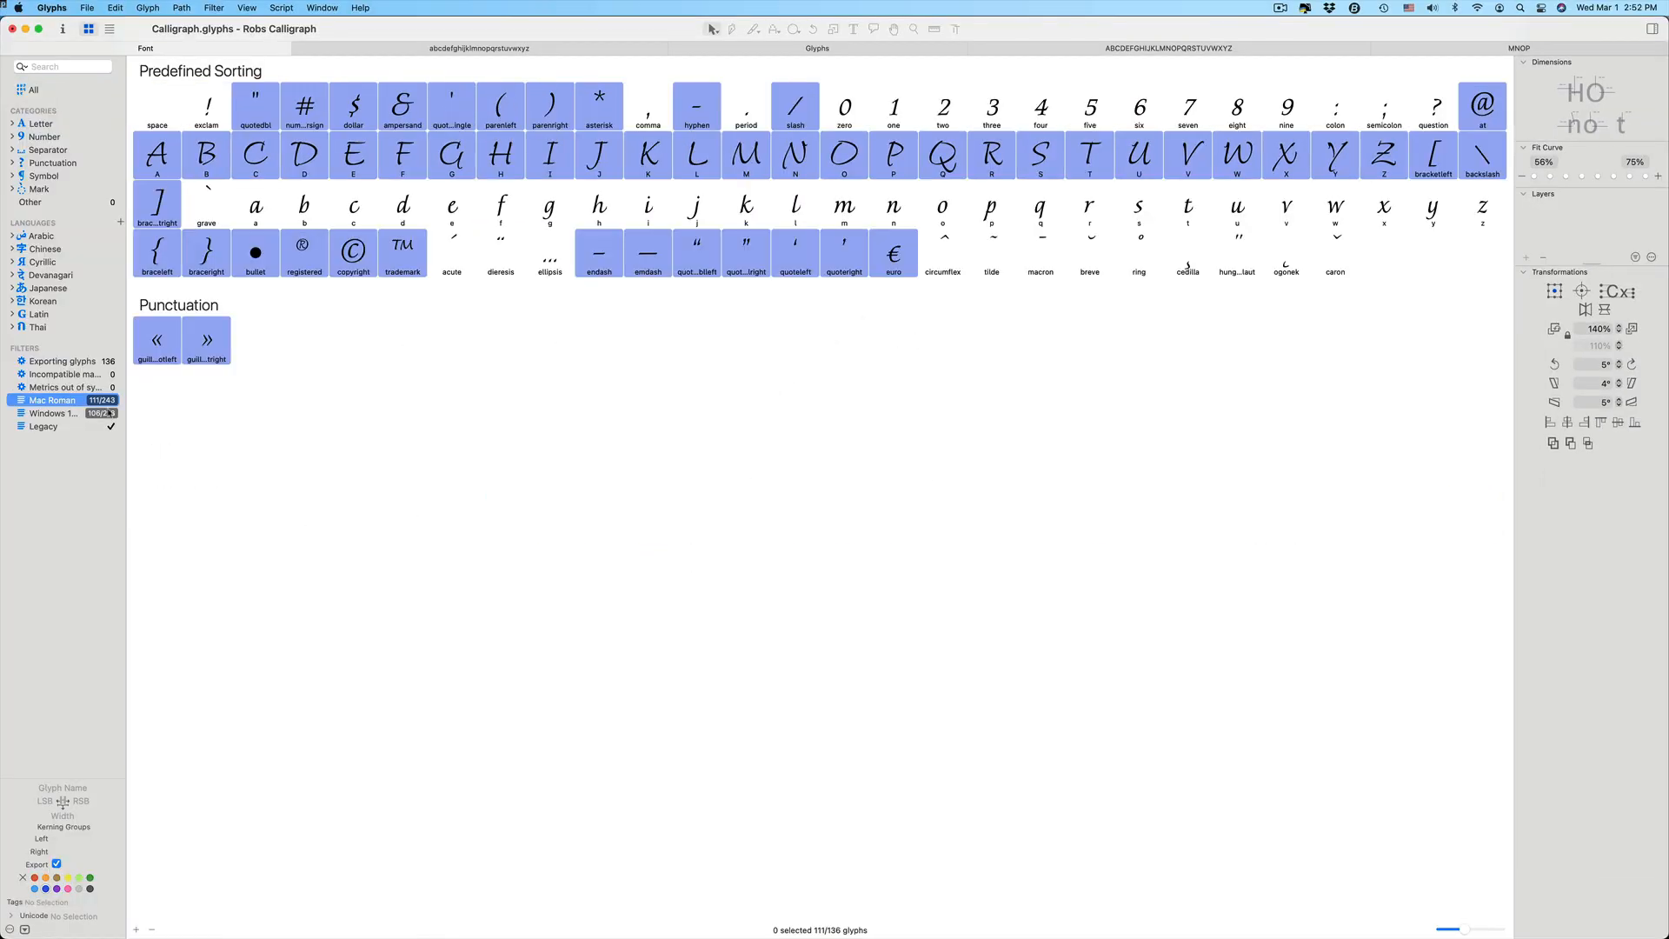
click(103, 401)
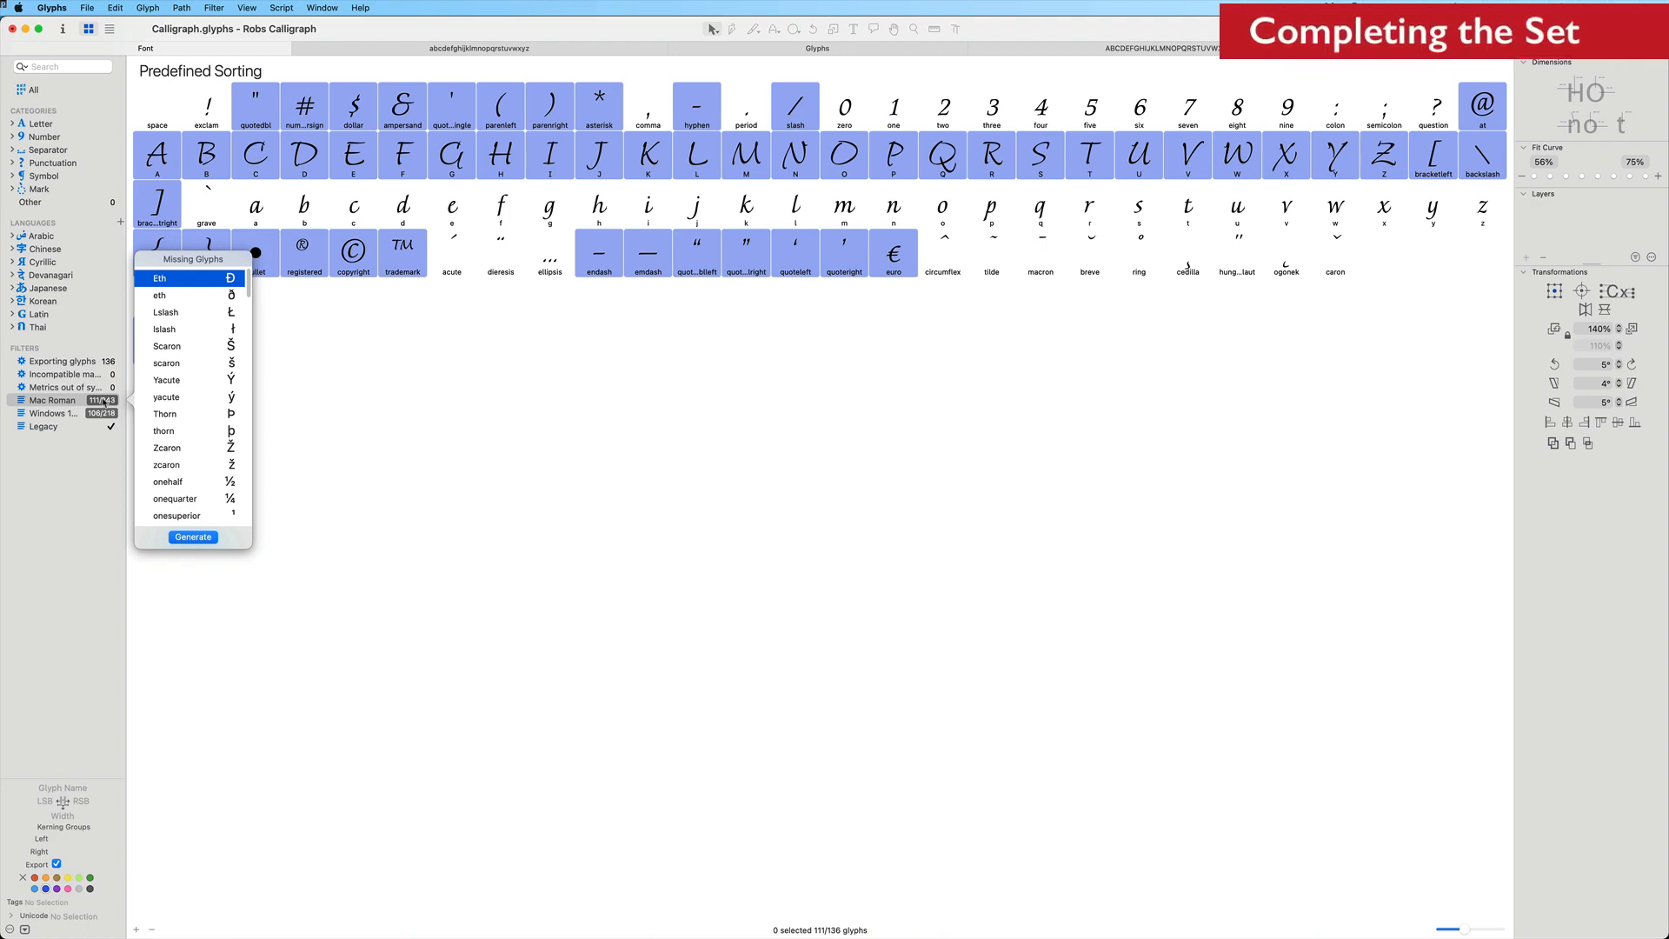
key(super+a)
click(193, 537)
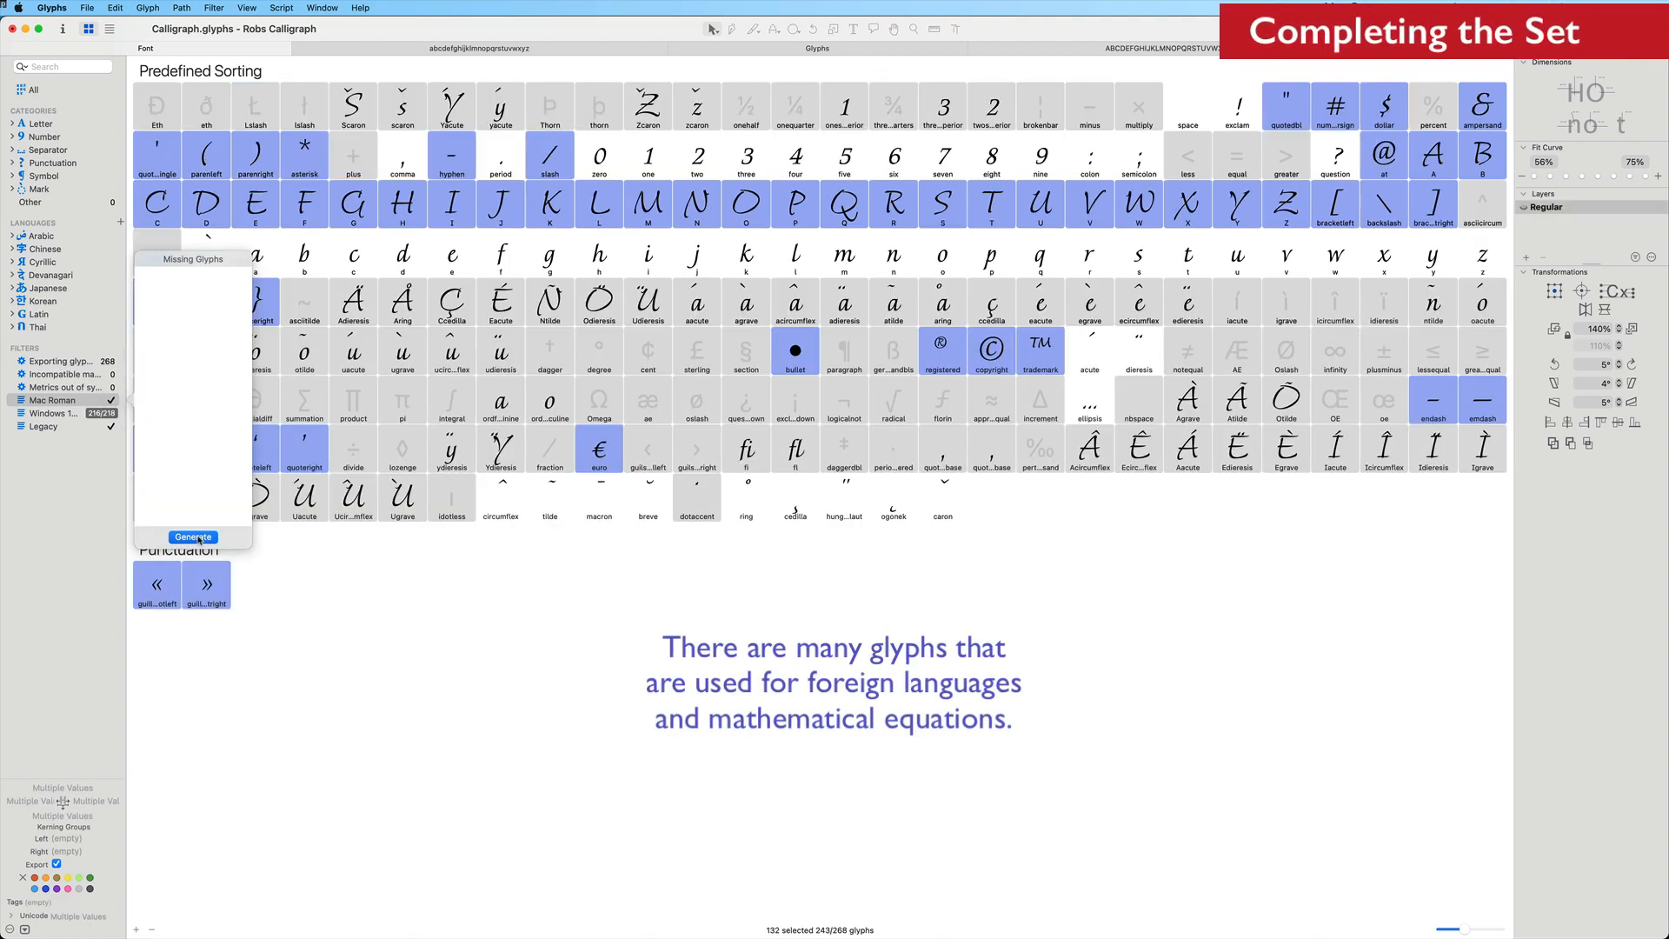
Open the pangram test text tab and set the space glyph's width to 450
key(super+Tab)
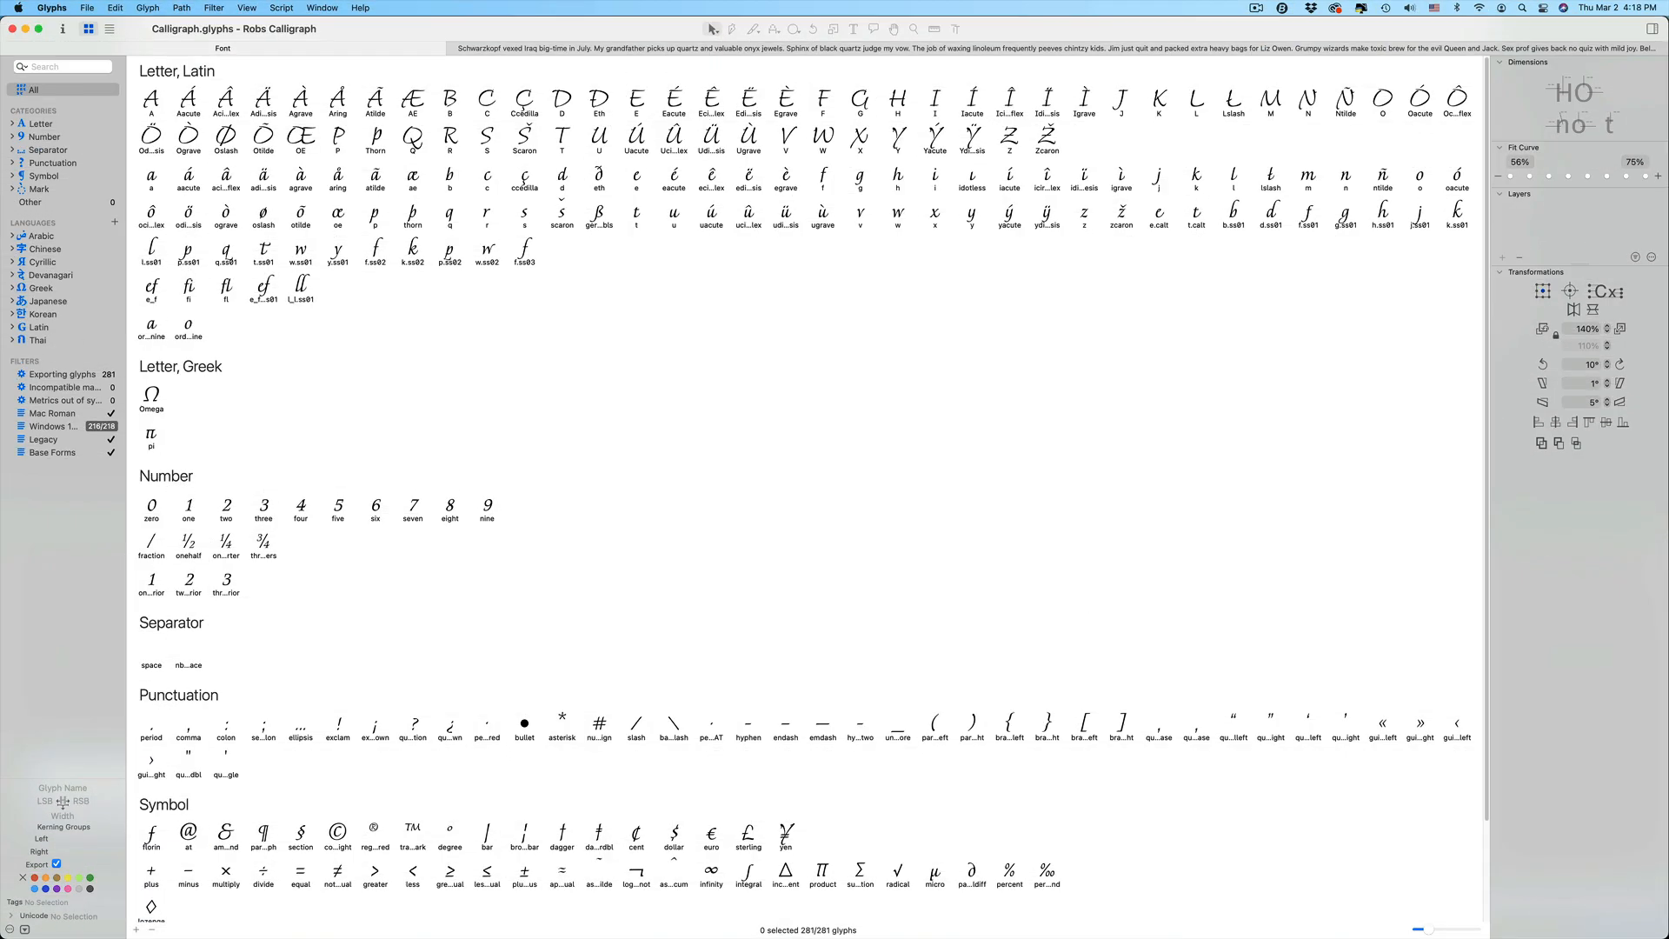
click(755, 50)
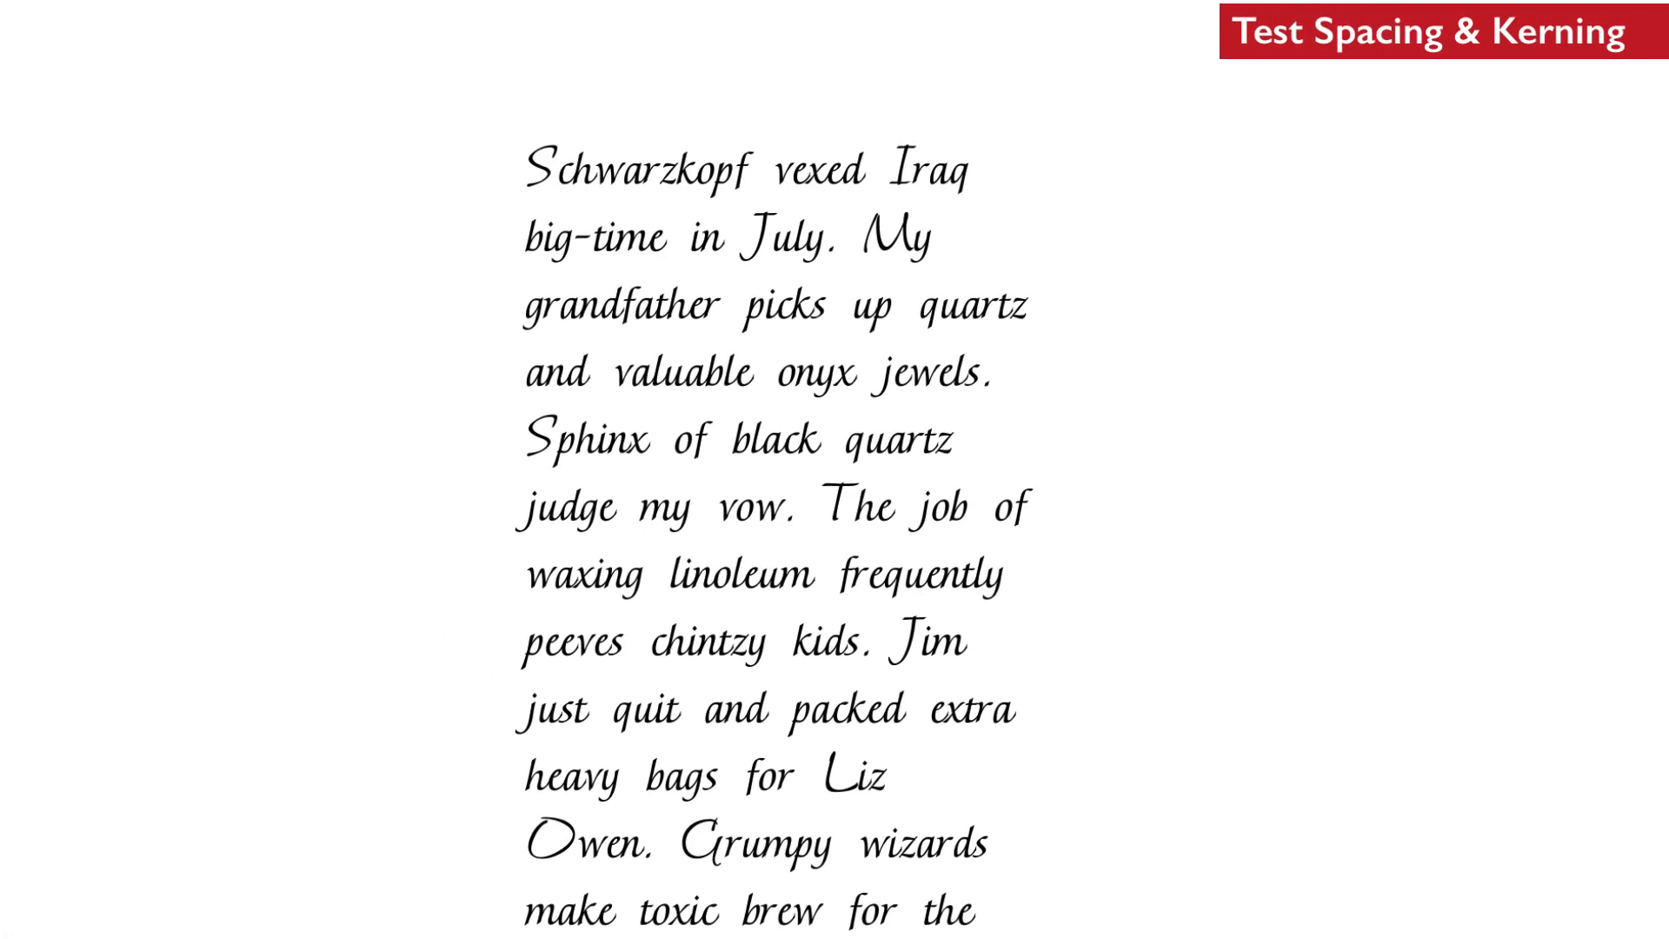
key(ctrl+a)
scroll(834, 469, up, 2)
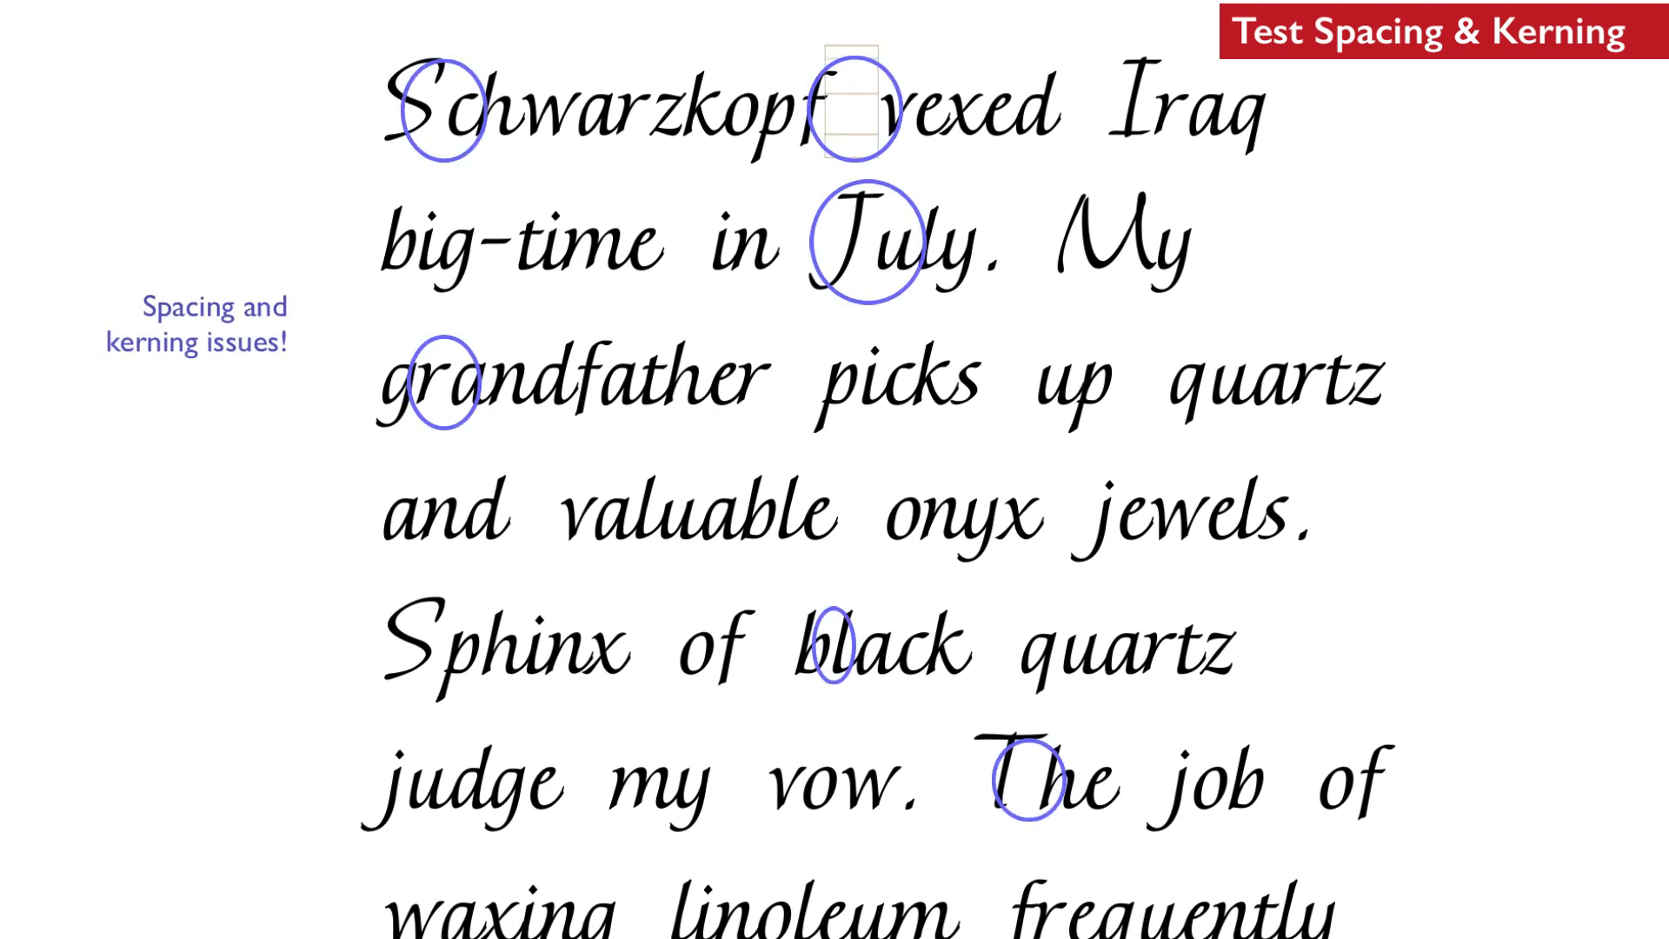
double_click(690, 685)
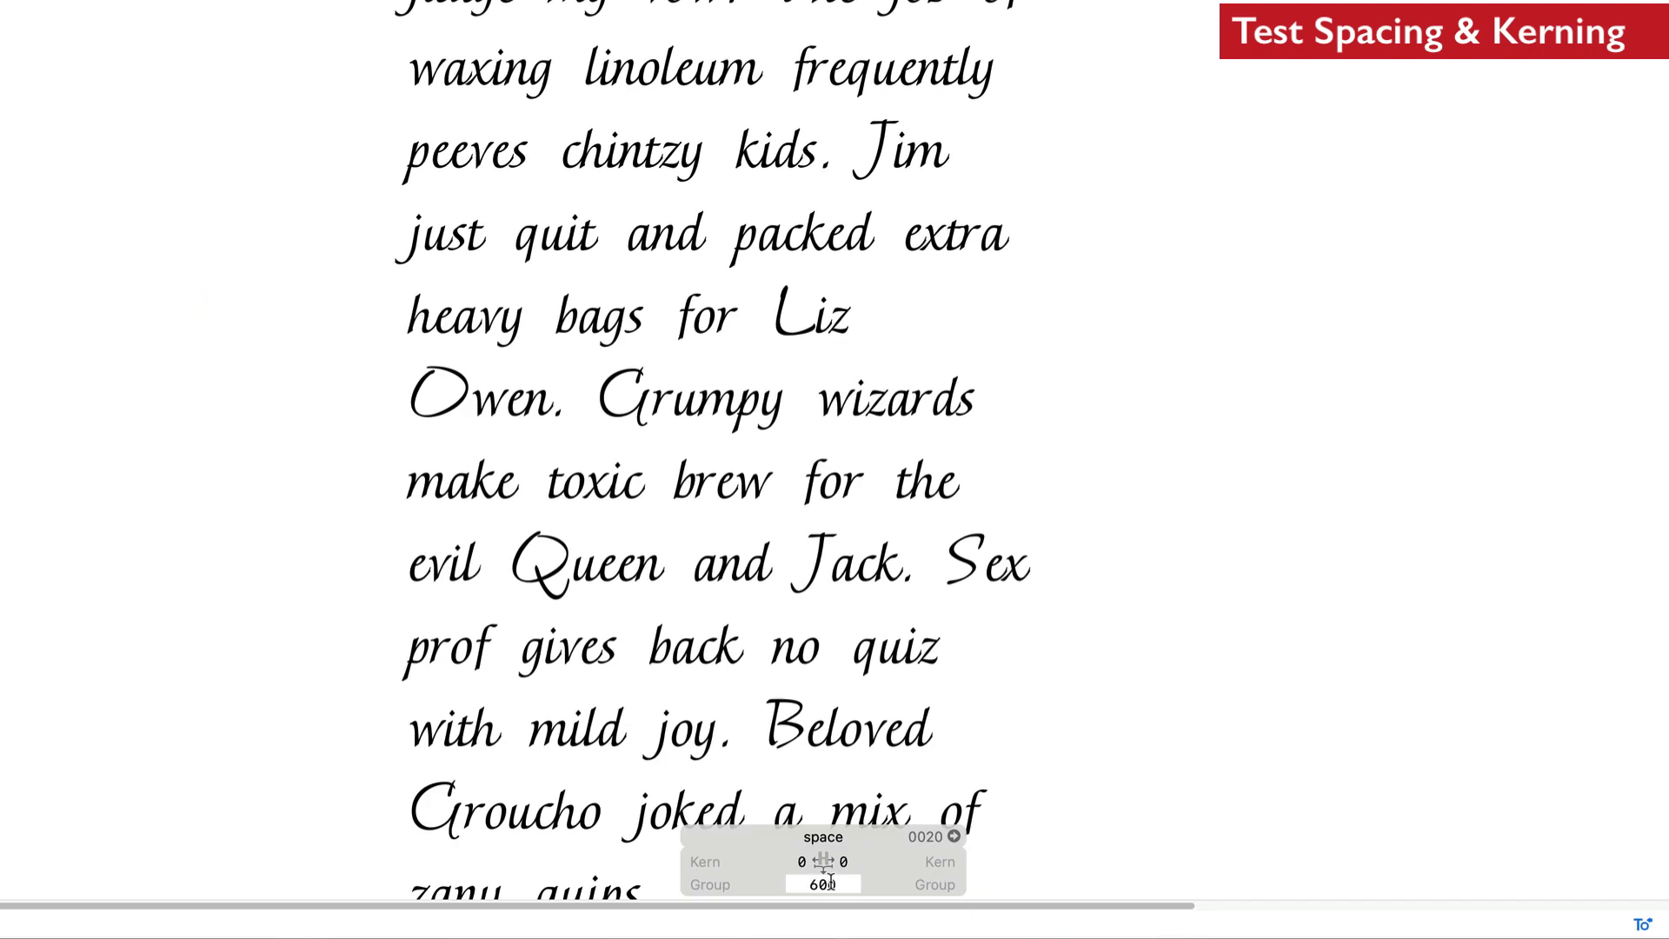
double_click(823, 885)
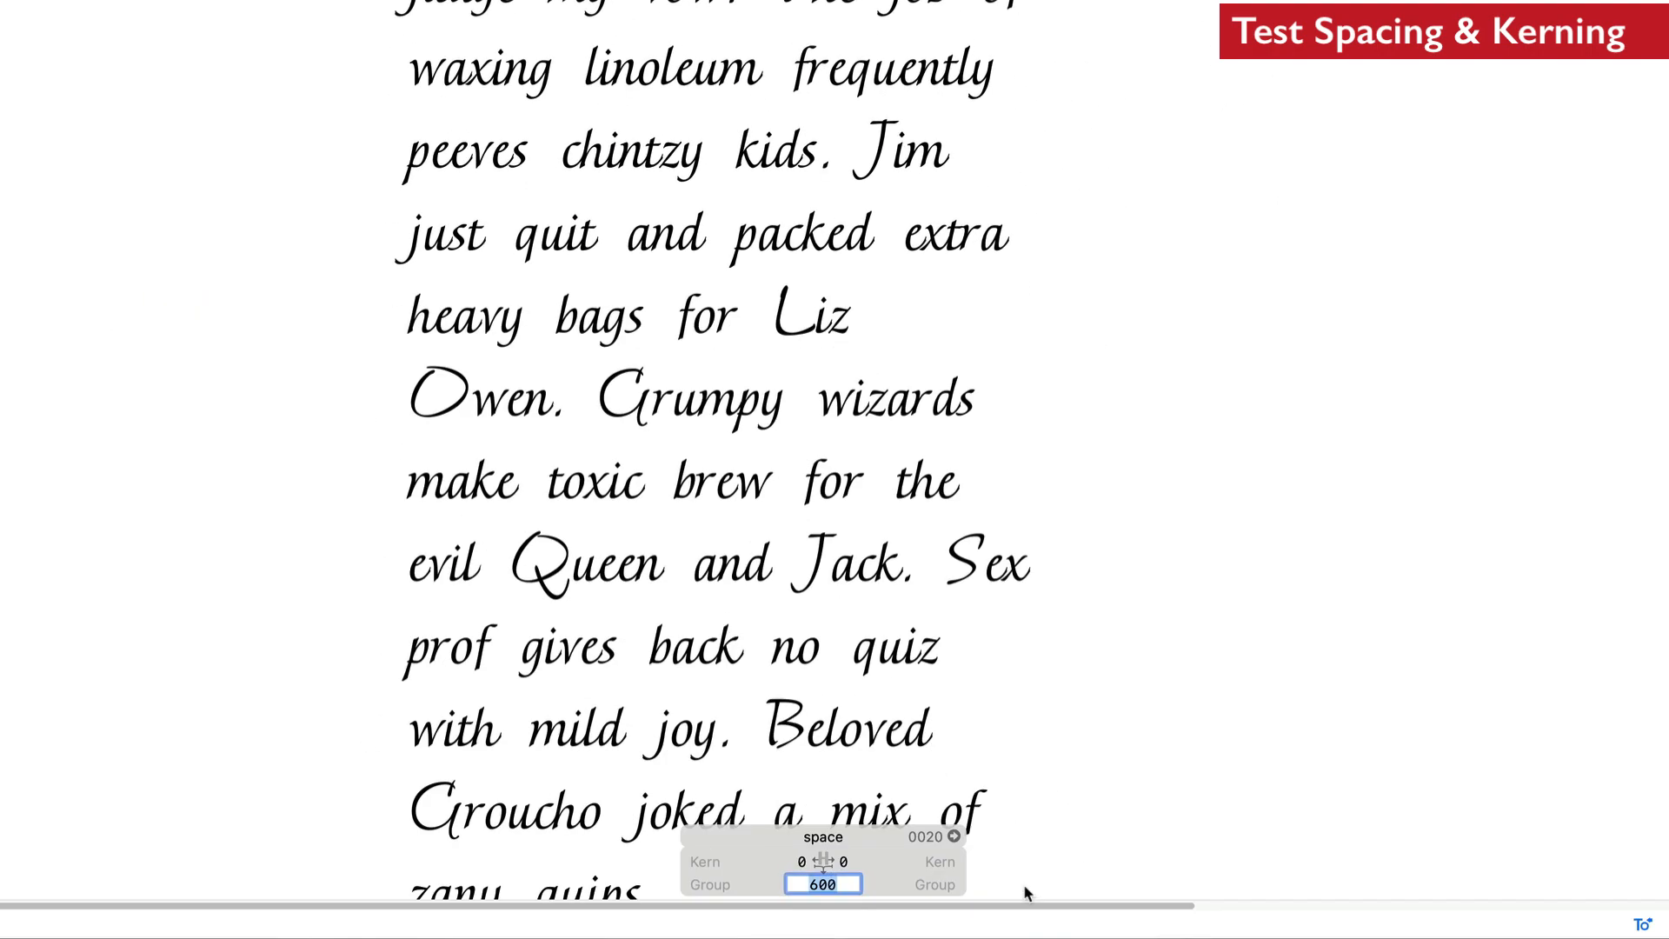
text(450)
key(Return)
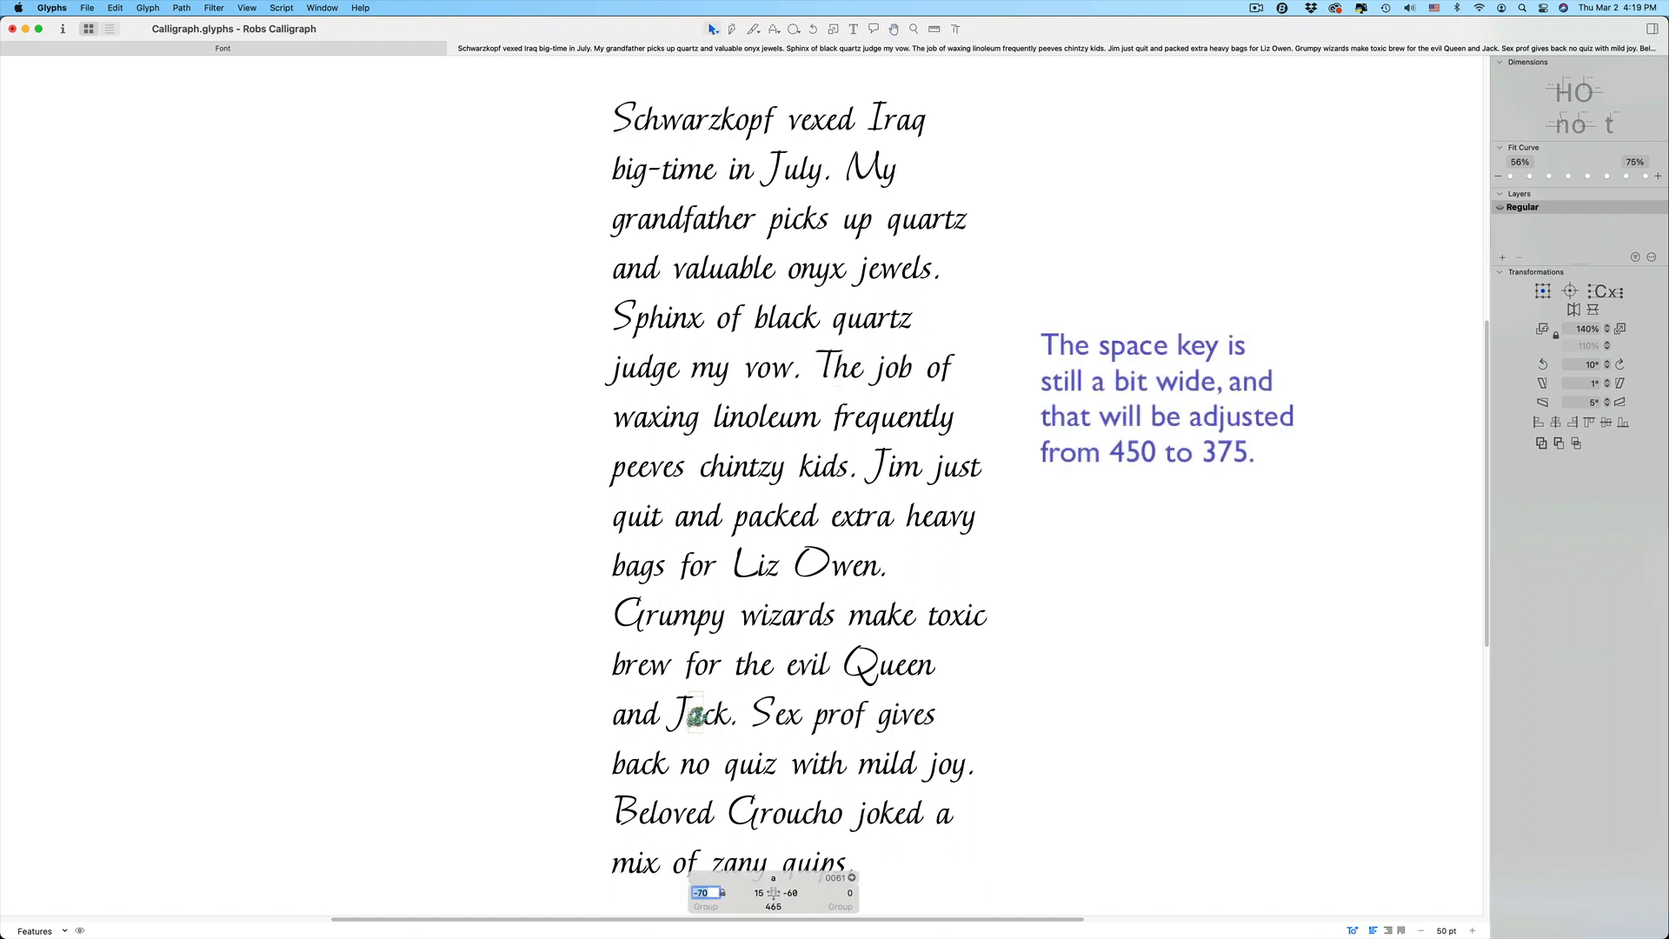
Lower the kerning value after the T by three increments
key(shift+Down)
key(shift+Down)
key(shift+Down)
key(shift+Down)
key(shift+Down)
key(Return)
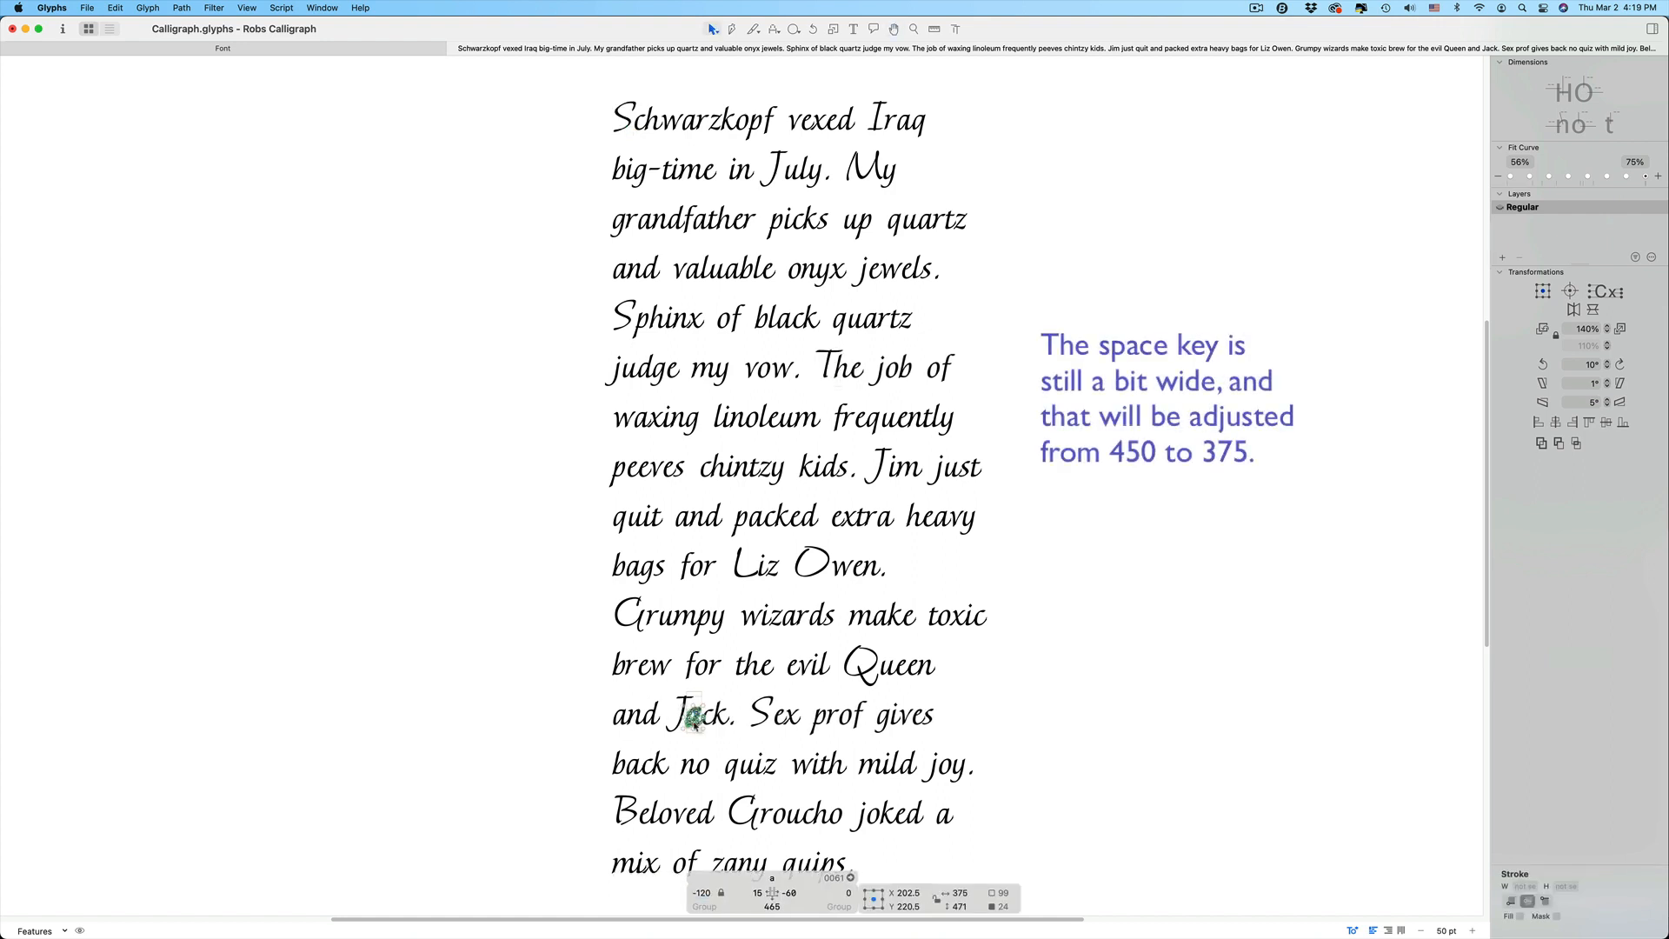
double_click(682, 706)
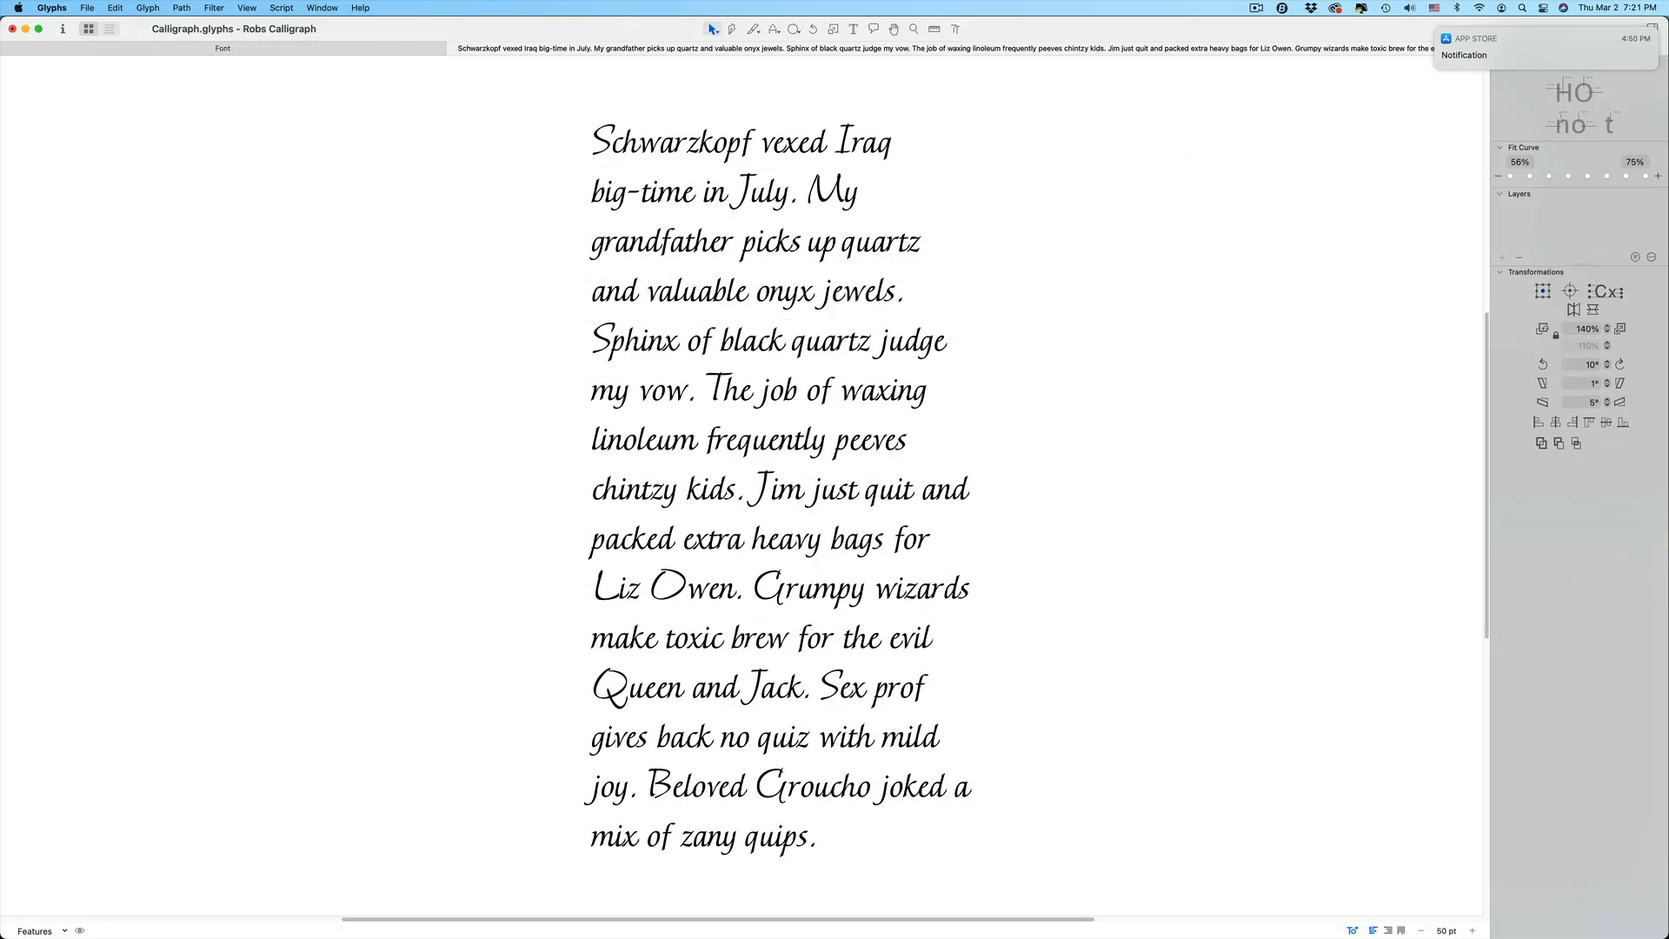
Open Font Info and update the automatically generated OpenType features
click(60, 31)
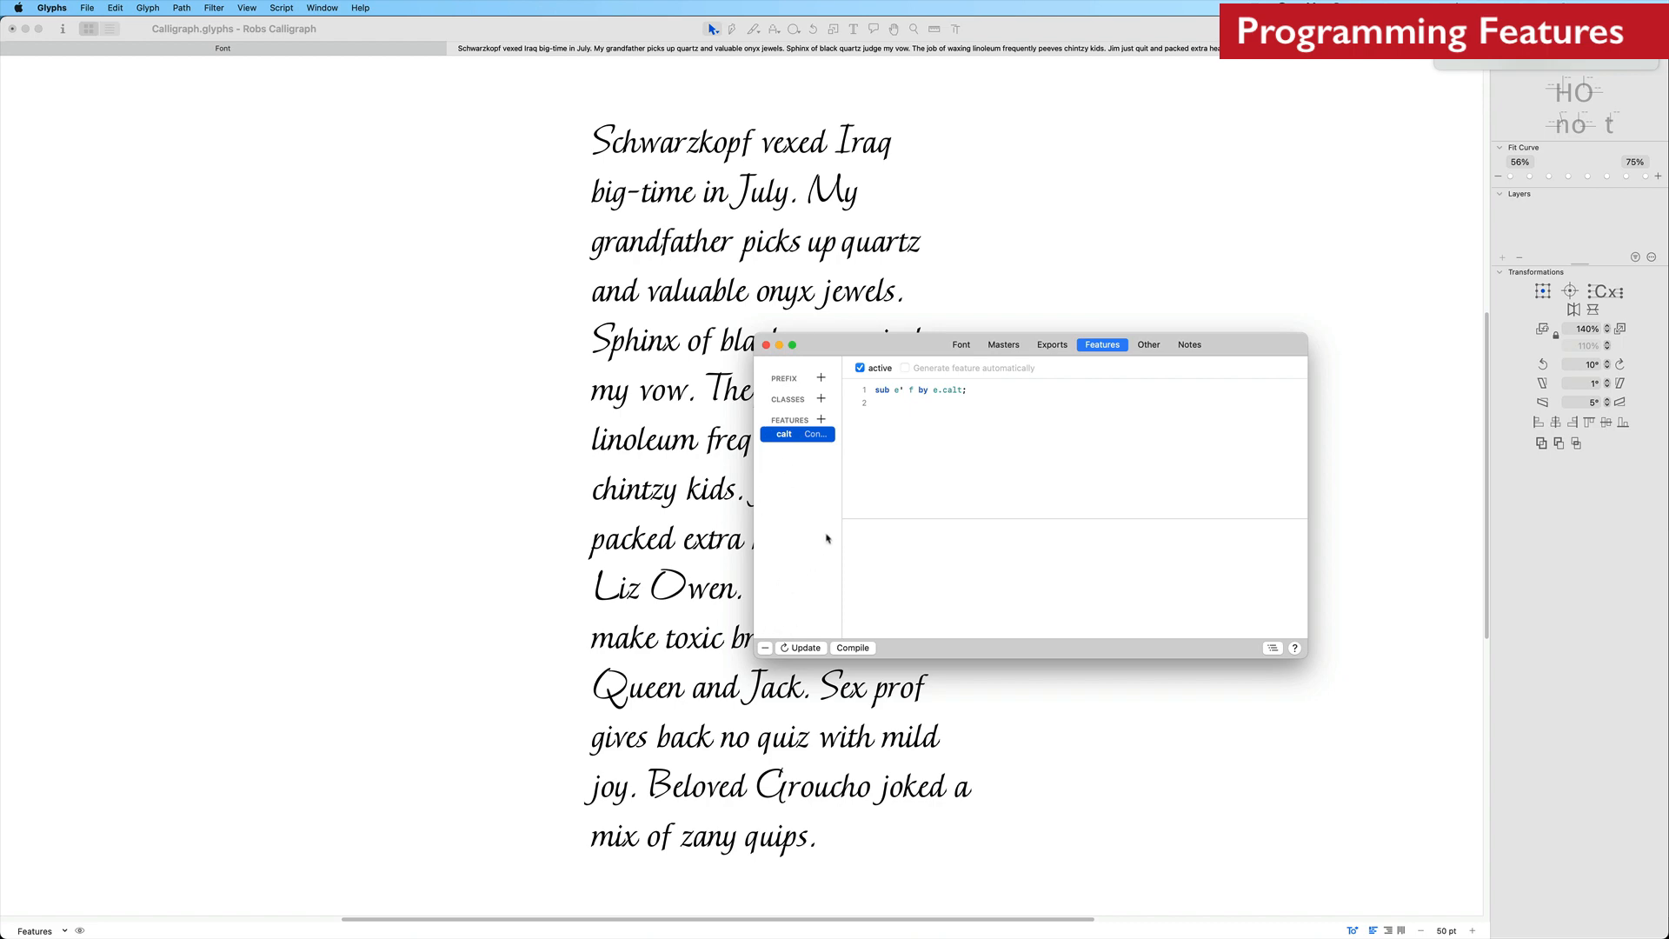
click(798, 649)
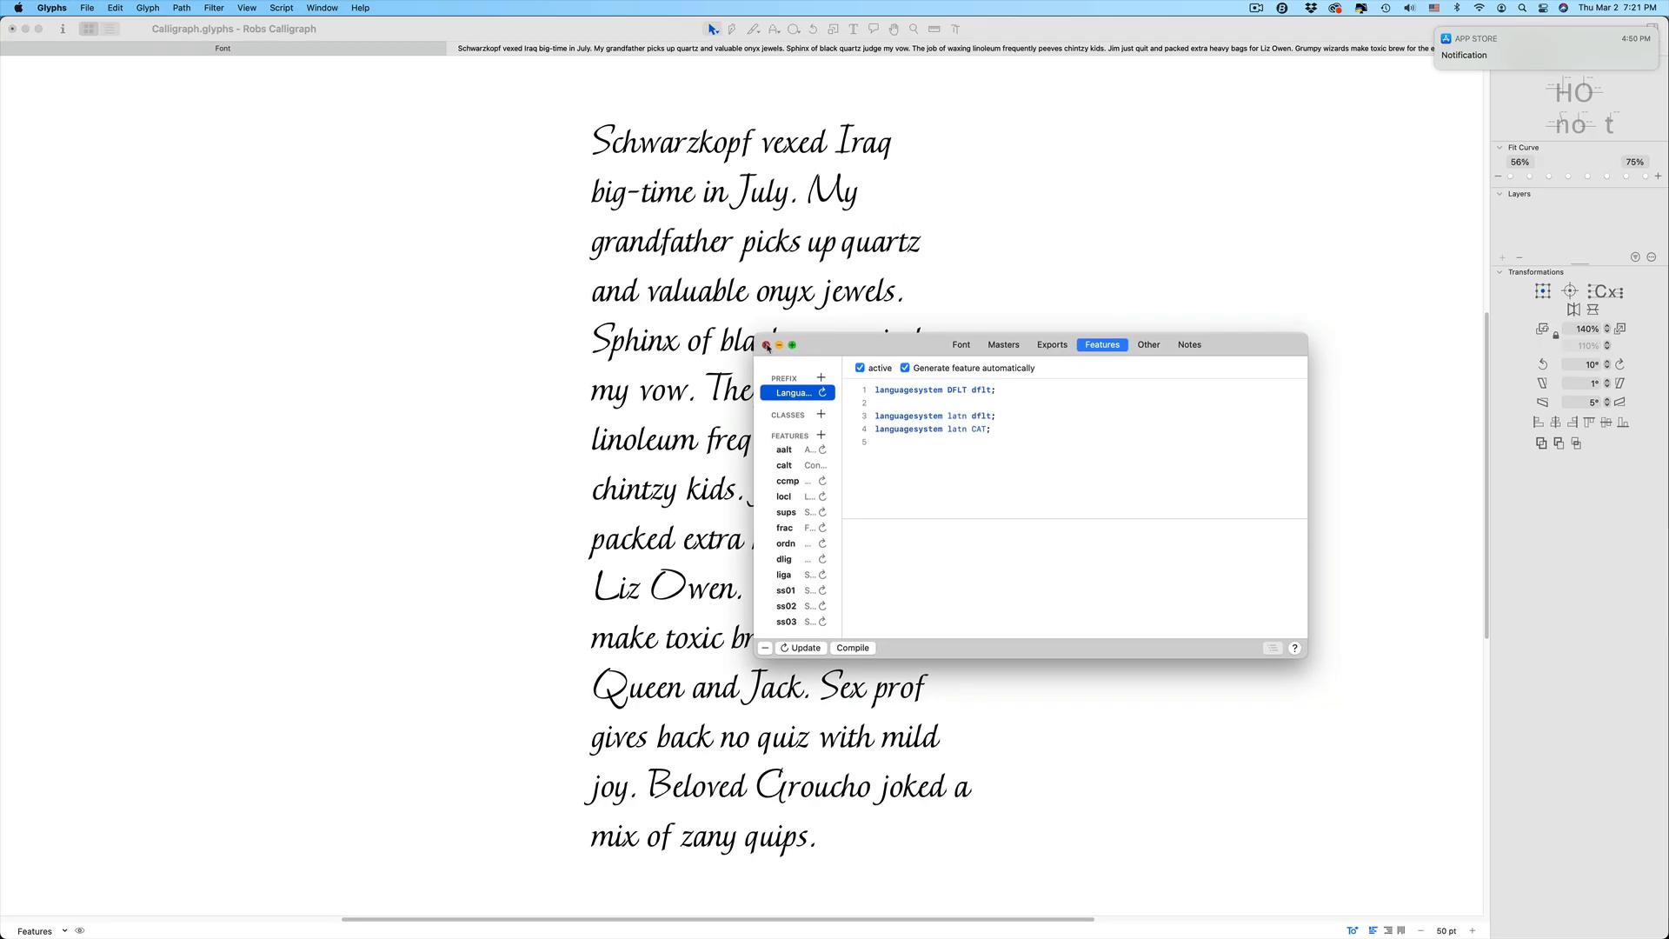
click(766, 346)
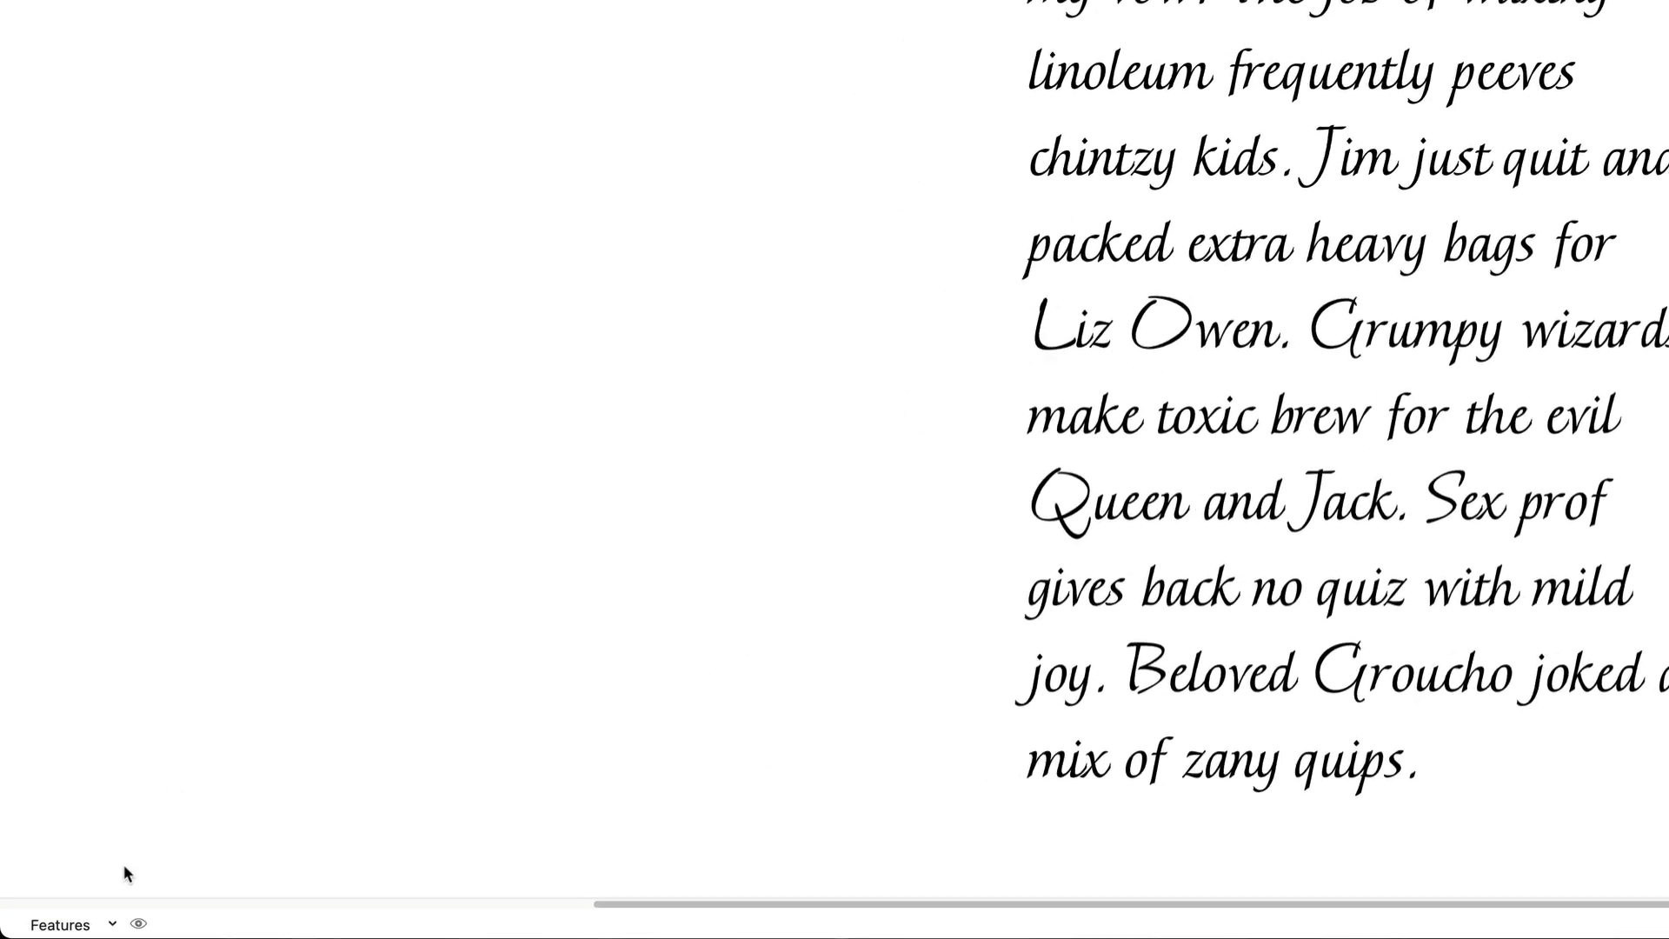
Preview the test text in the preview pane and with Stylistic Set 2 applied
click(136, 923)
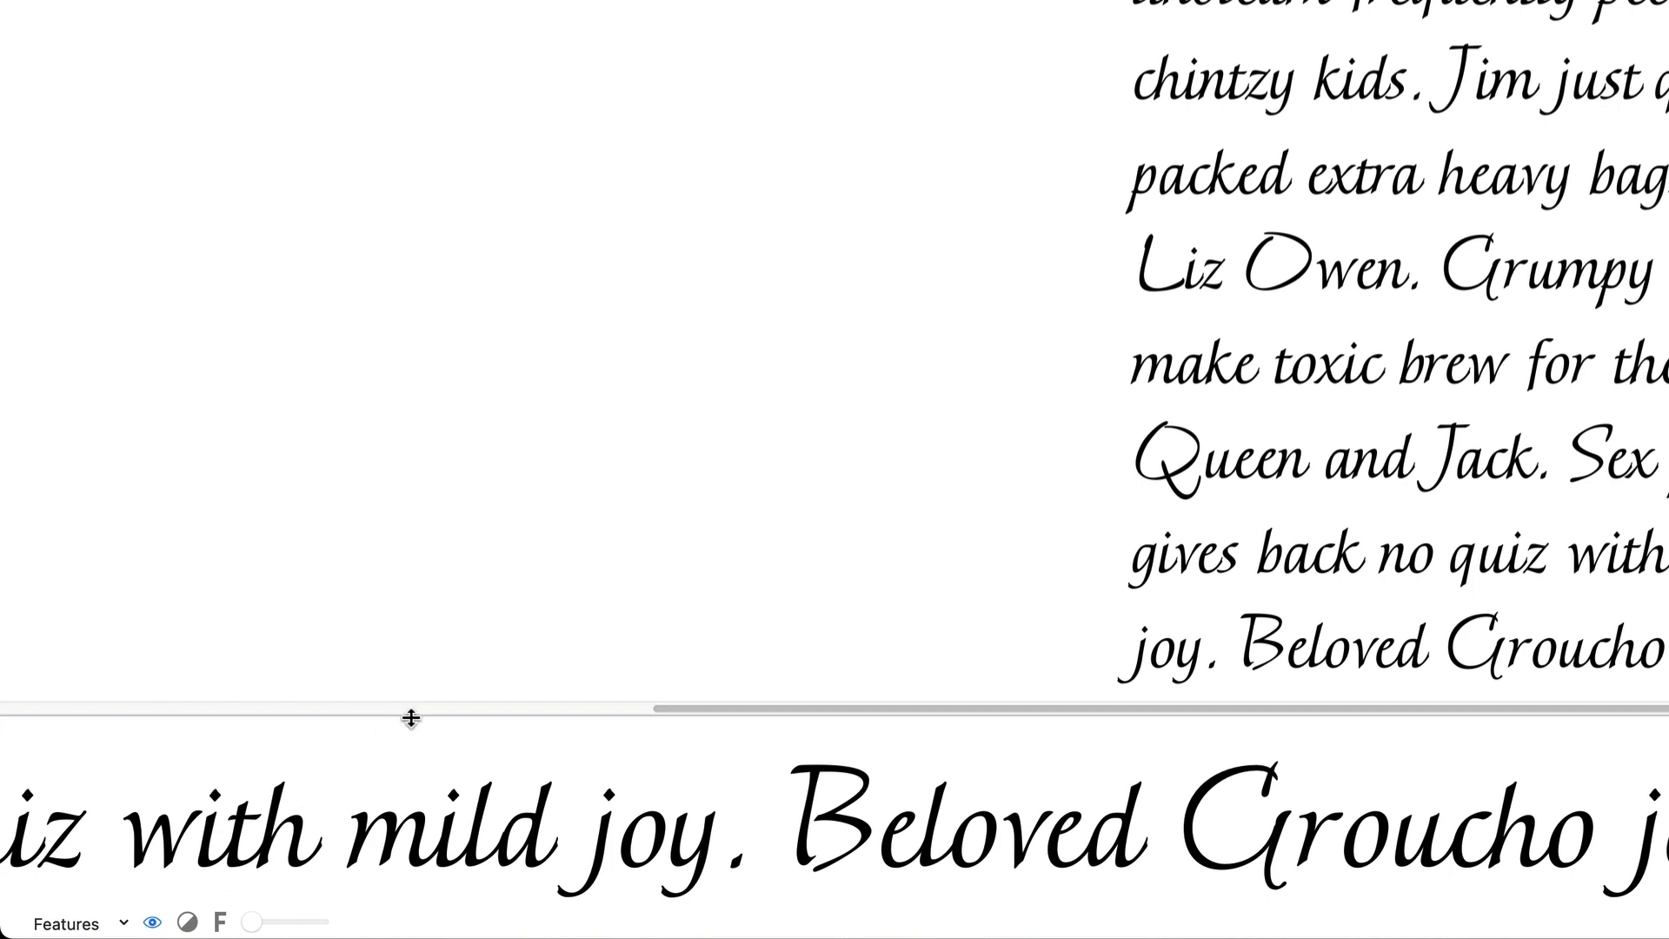
drag(411, 714, 412, 680)
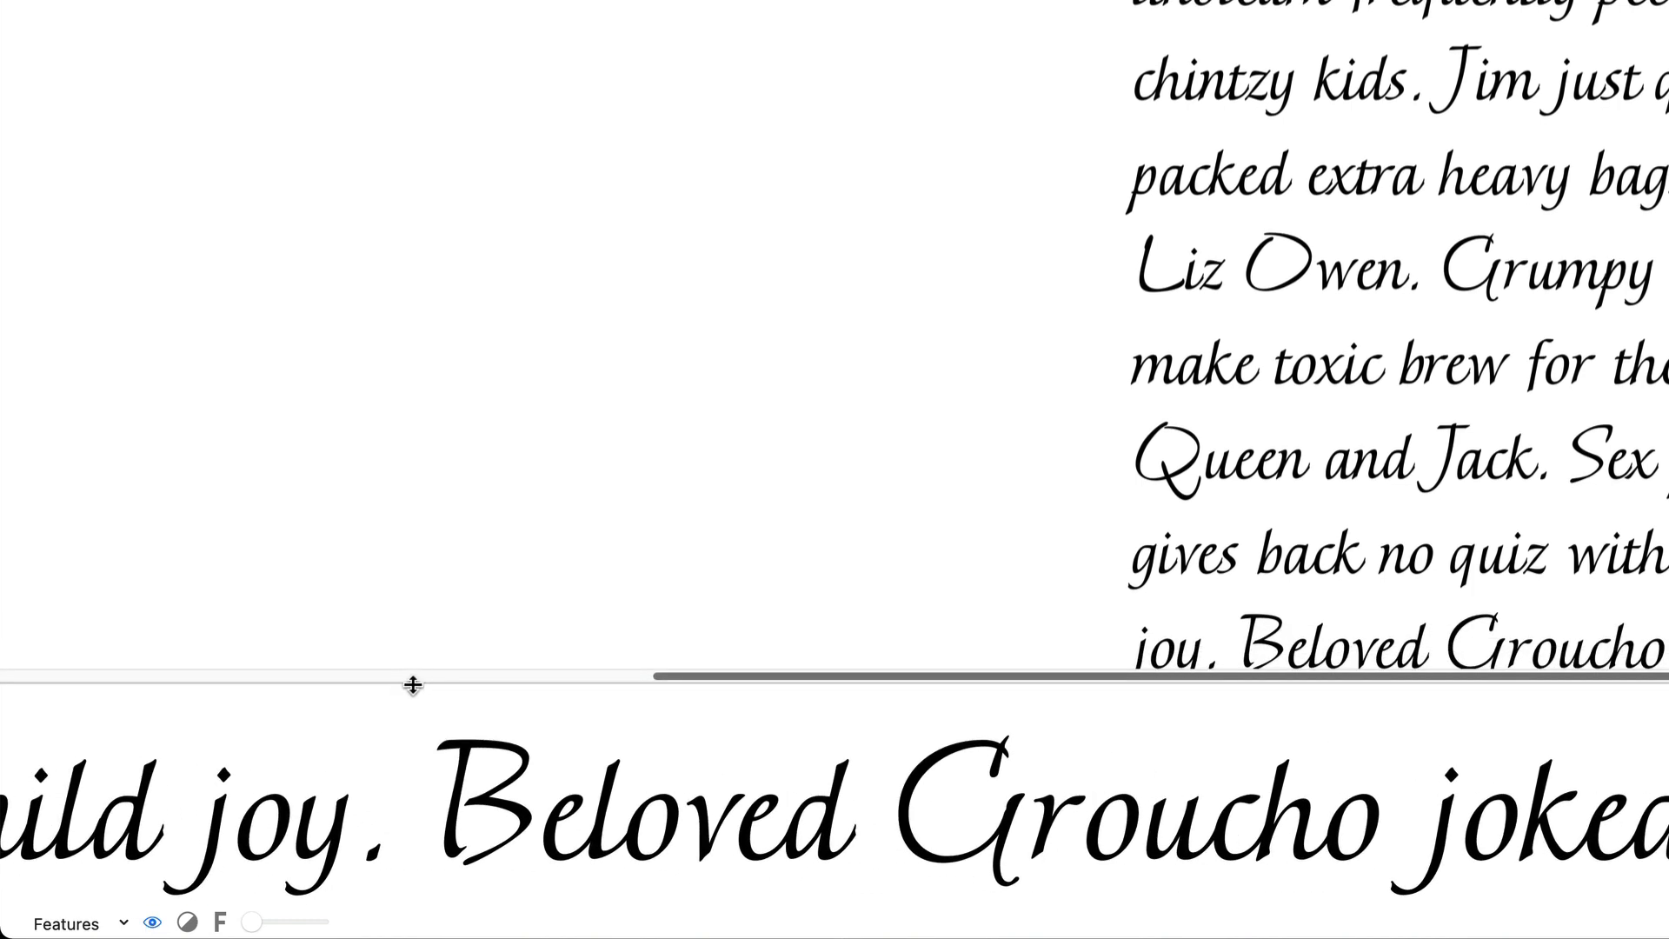
click(153, 925)
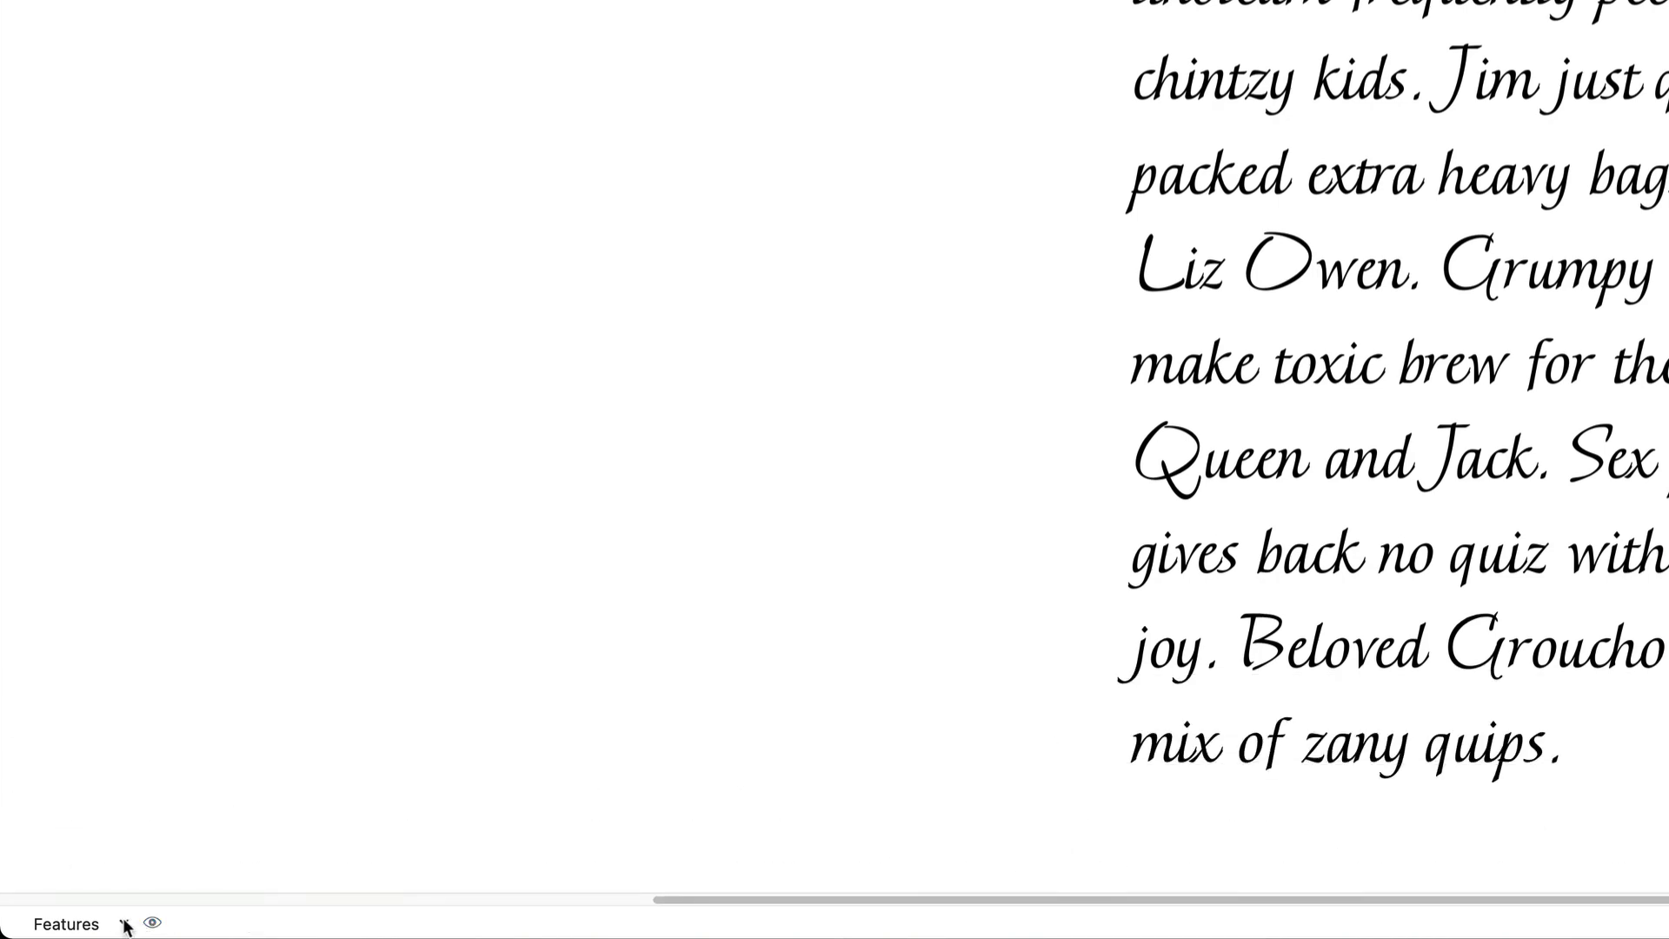
click(124, 924)
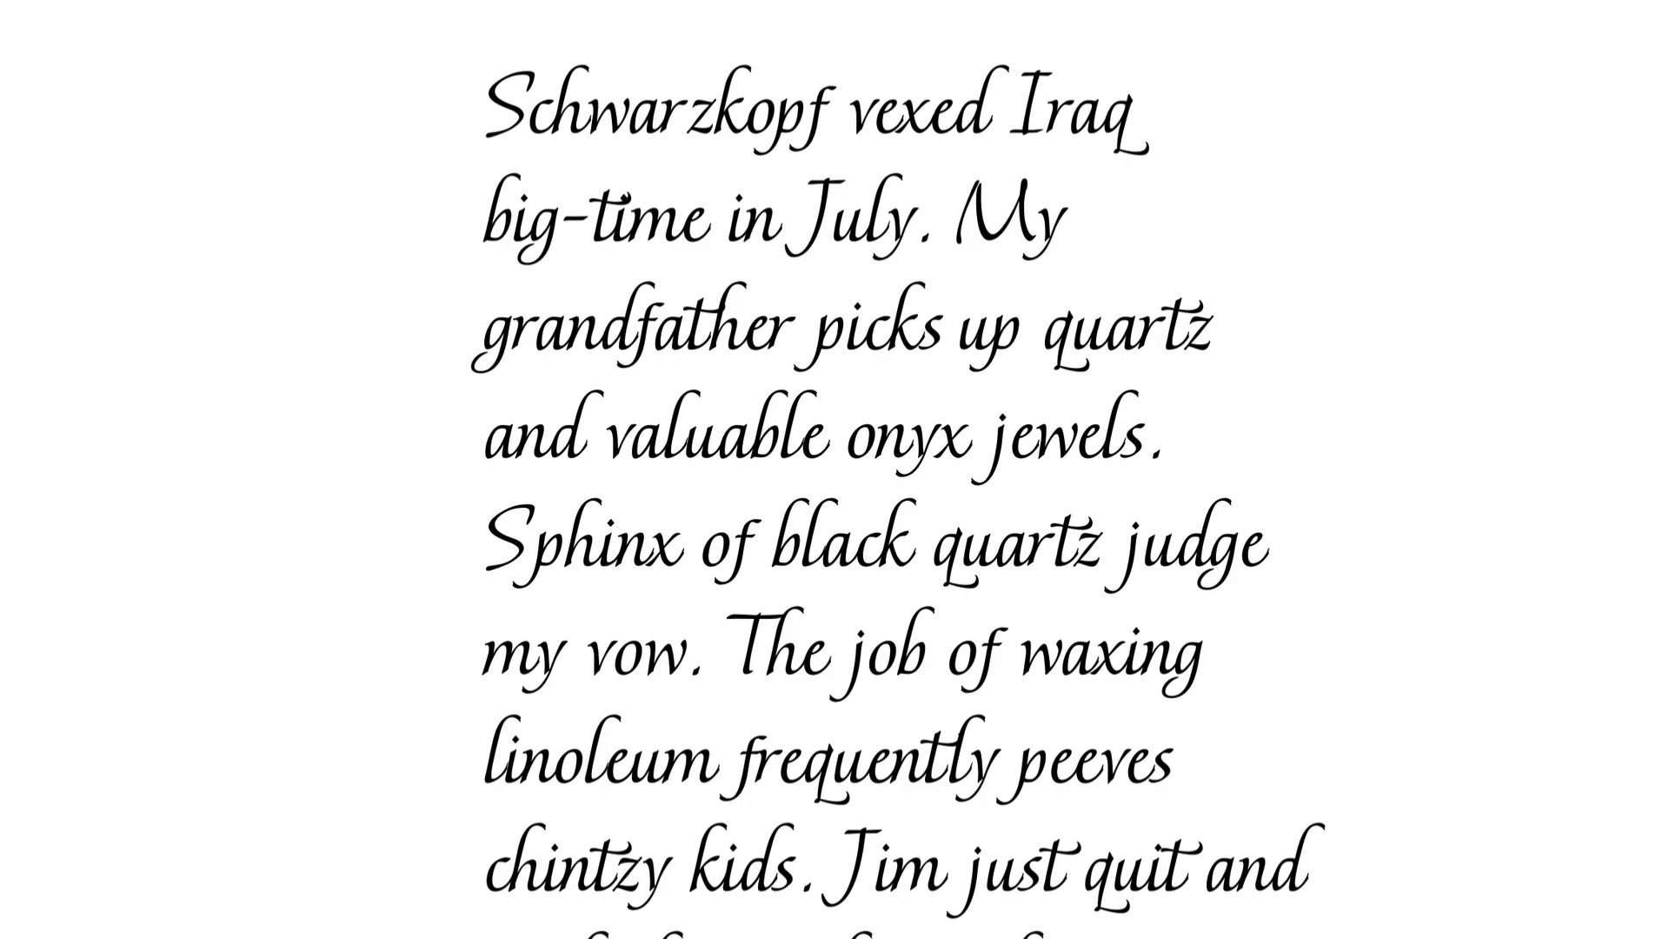
click(32, 932)
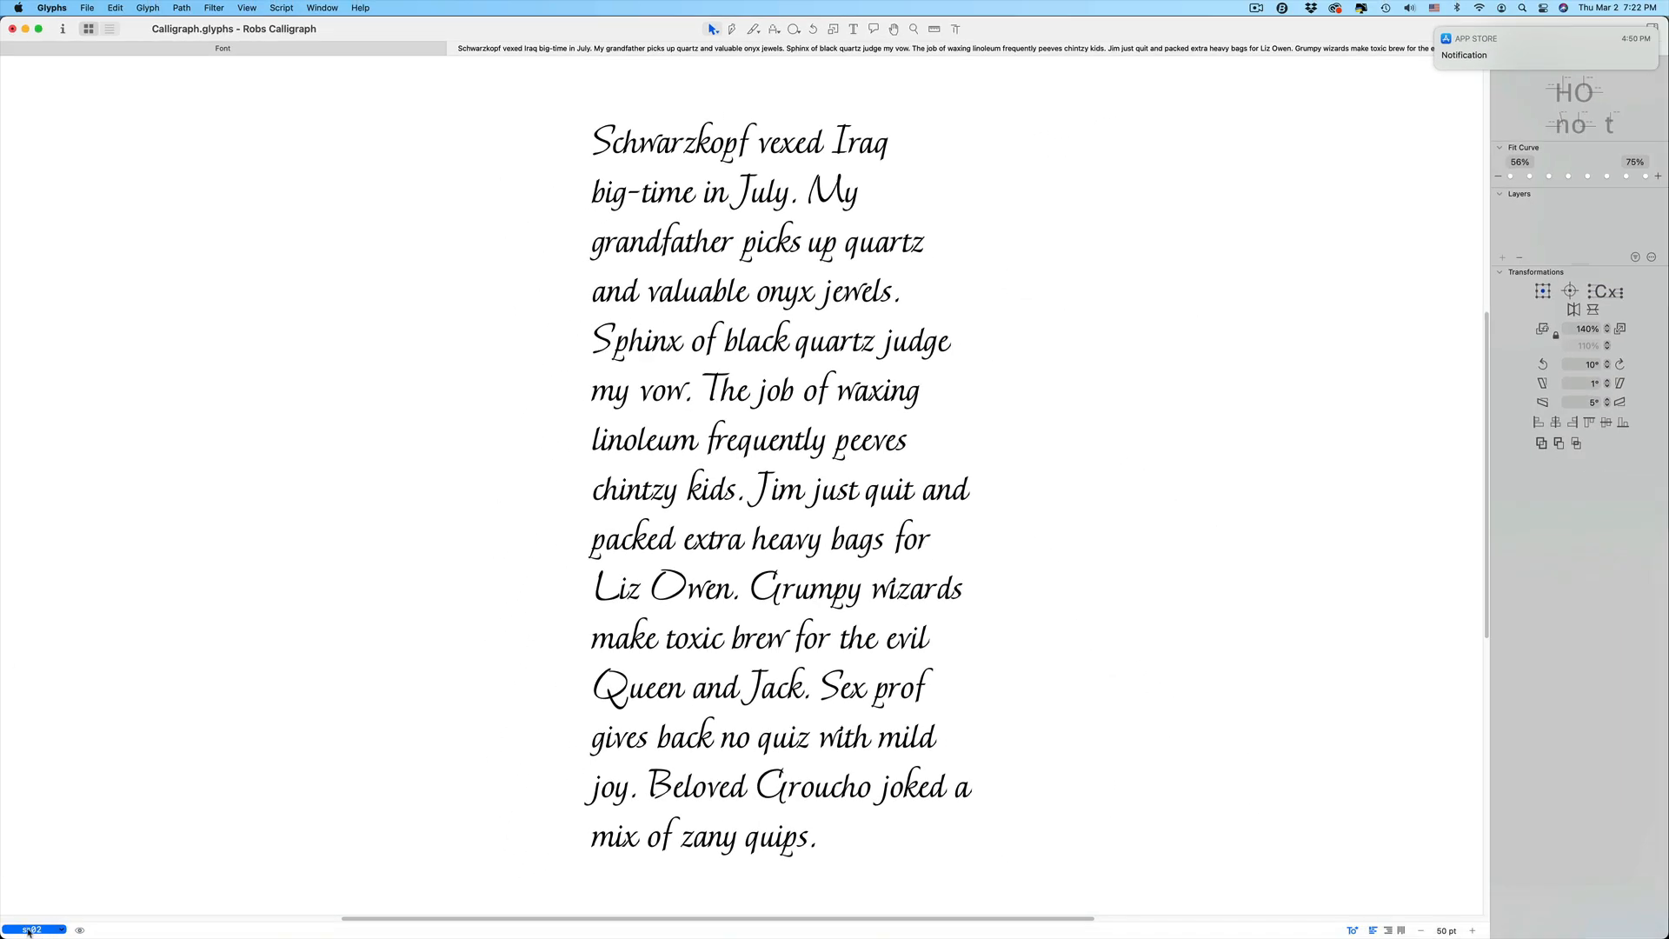
Apply Discretionary Ligatures to the test text and switch off Stylistic Set 2
click(29, 930)
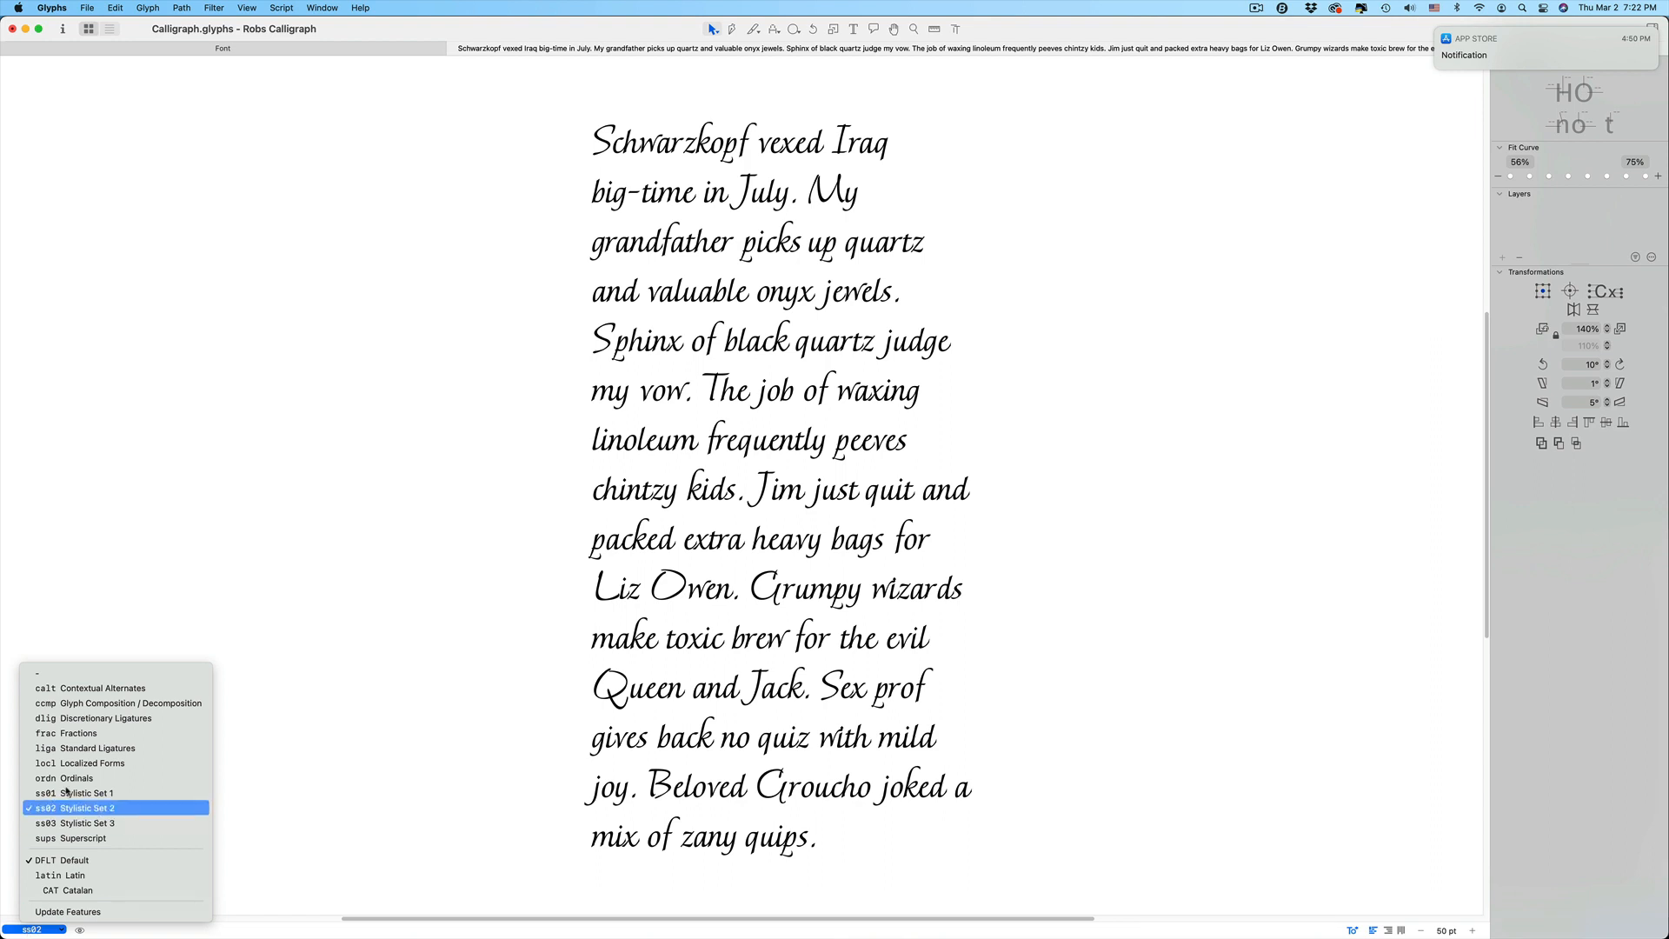
click(93, 719)
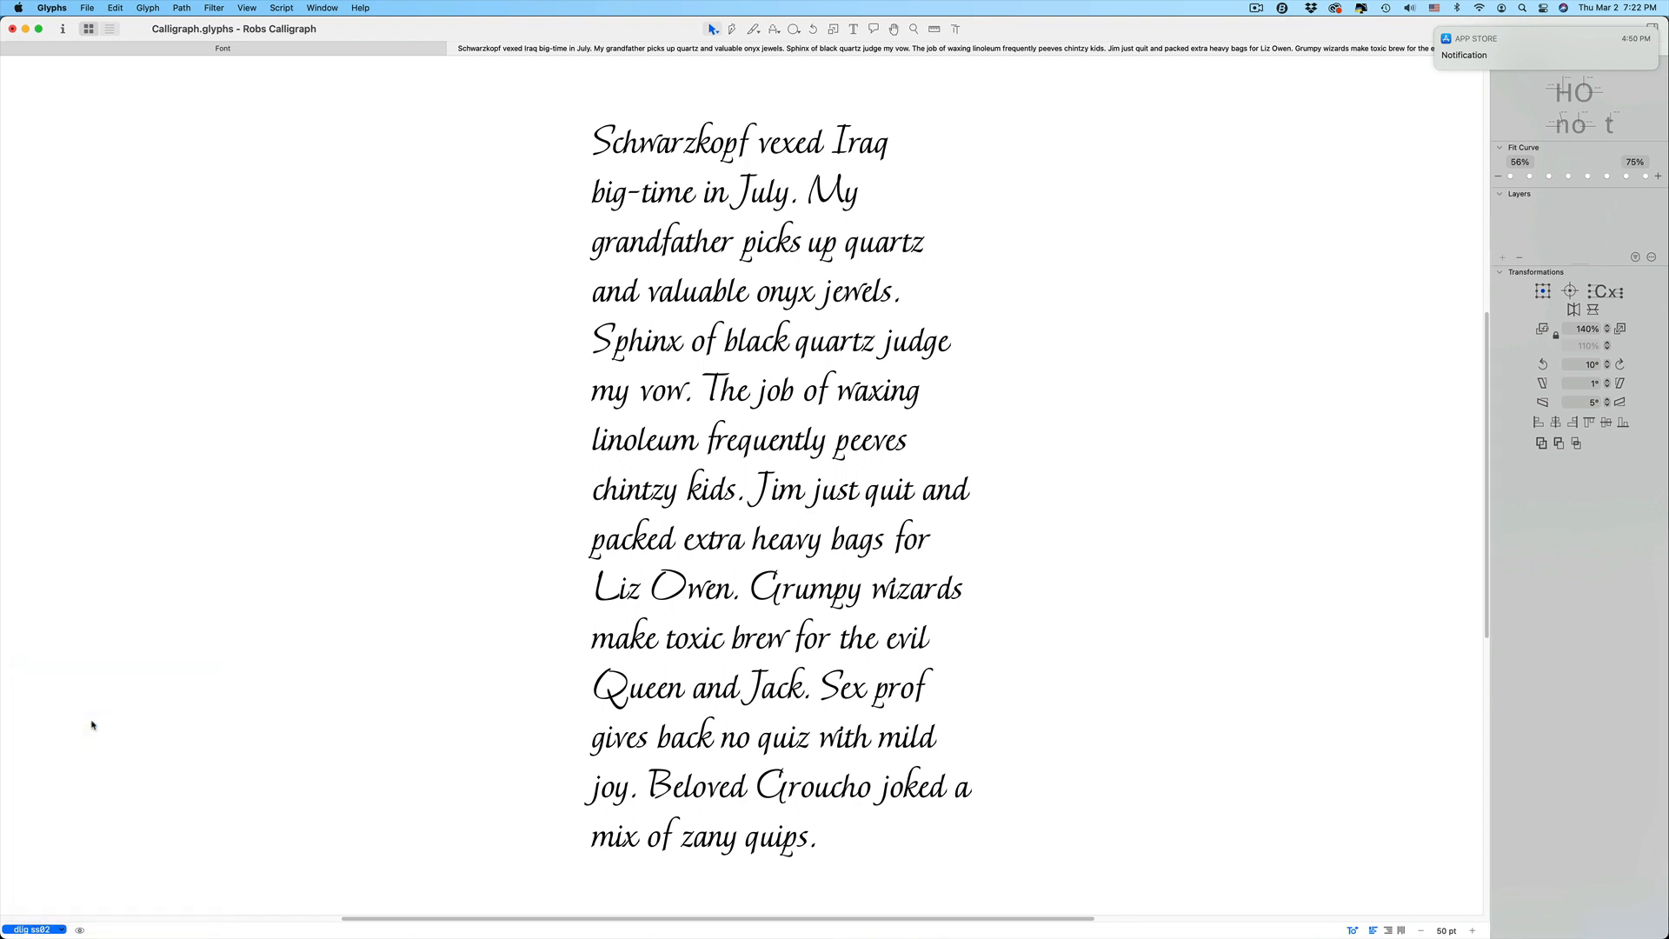
click(35, 929)
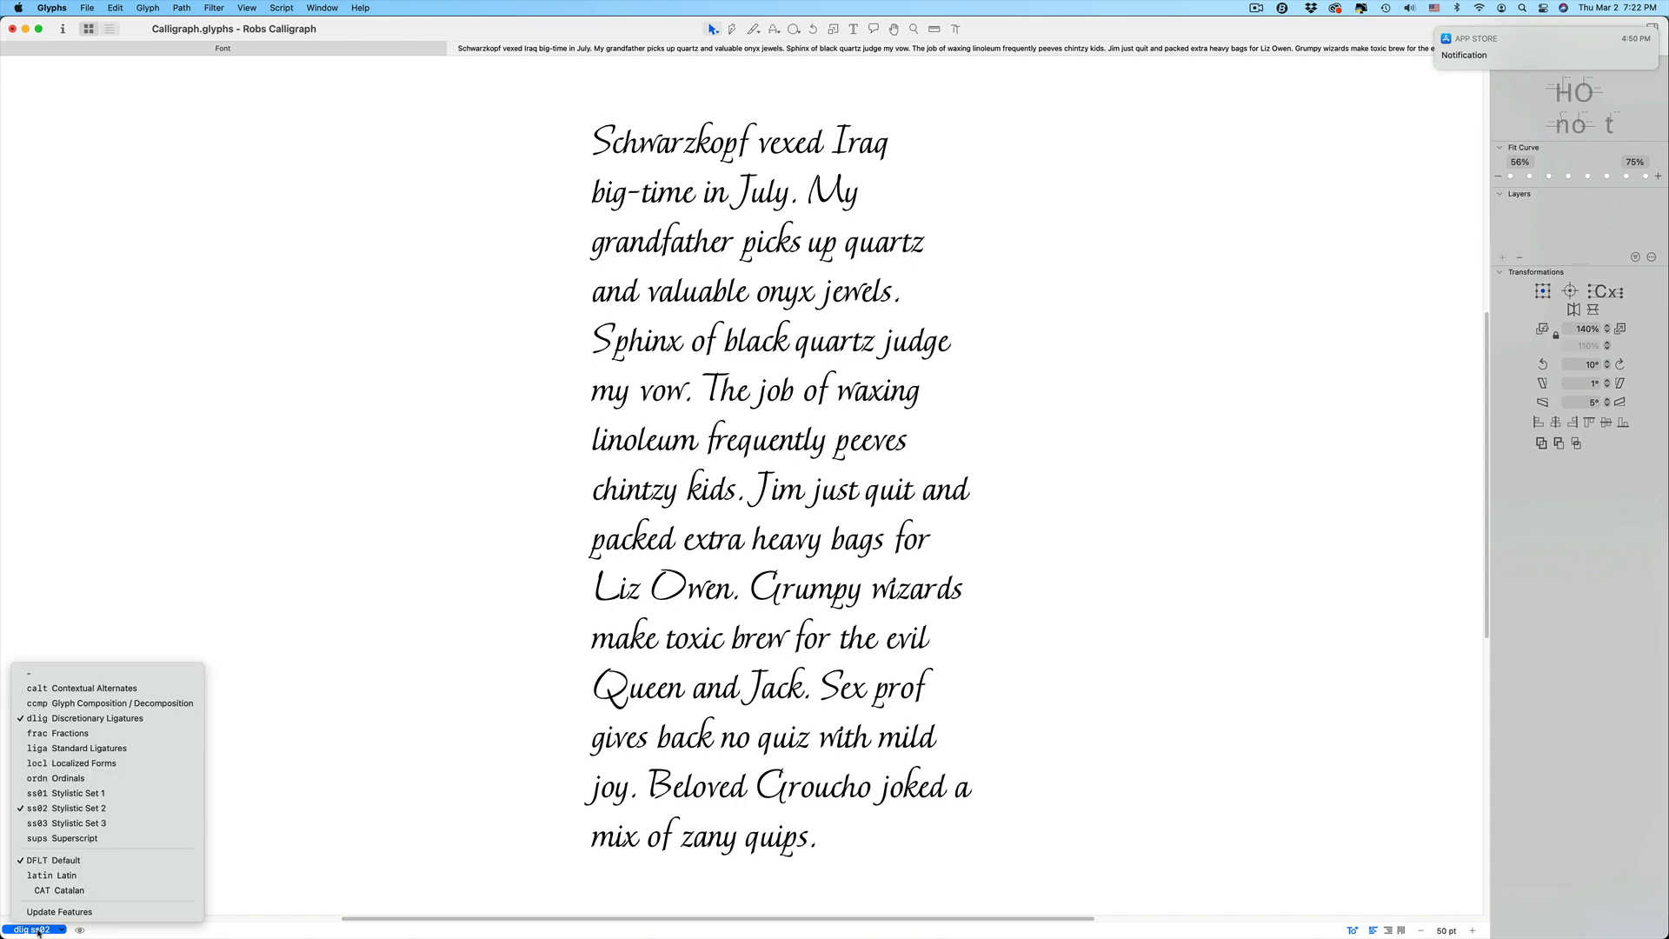
click(47, 808)
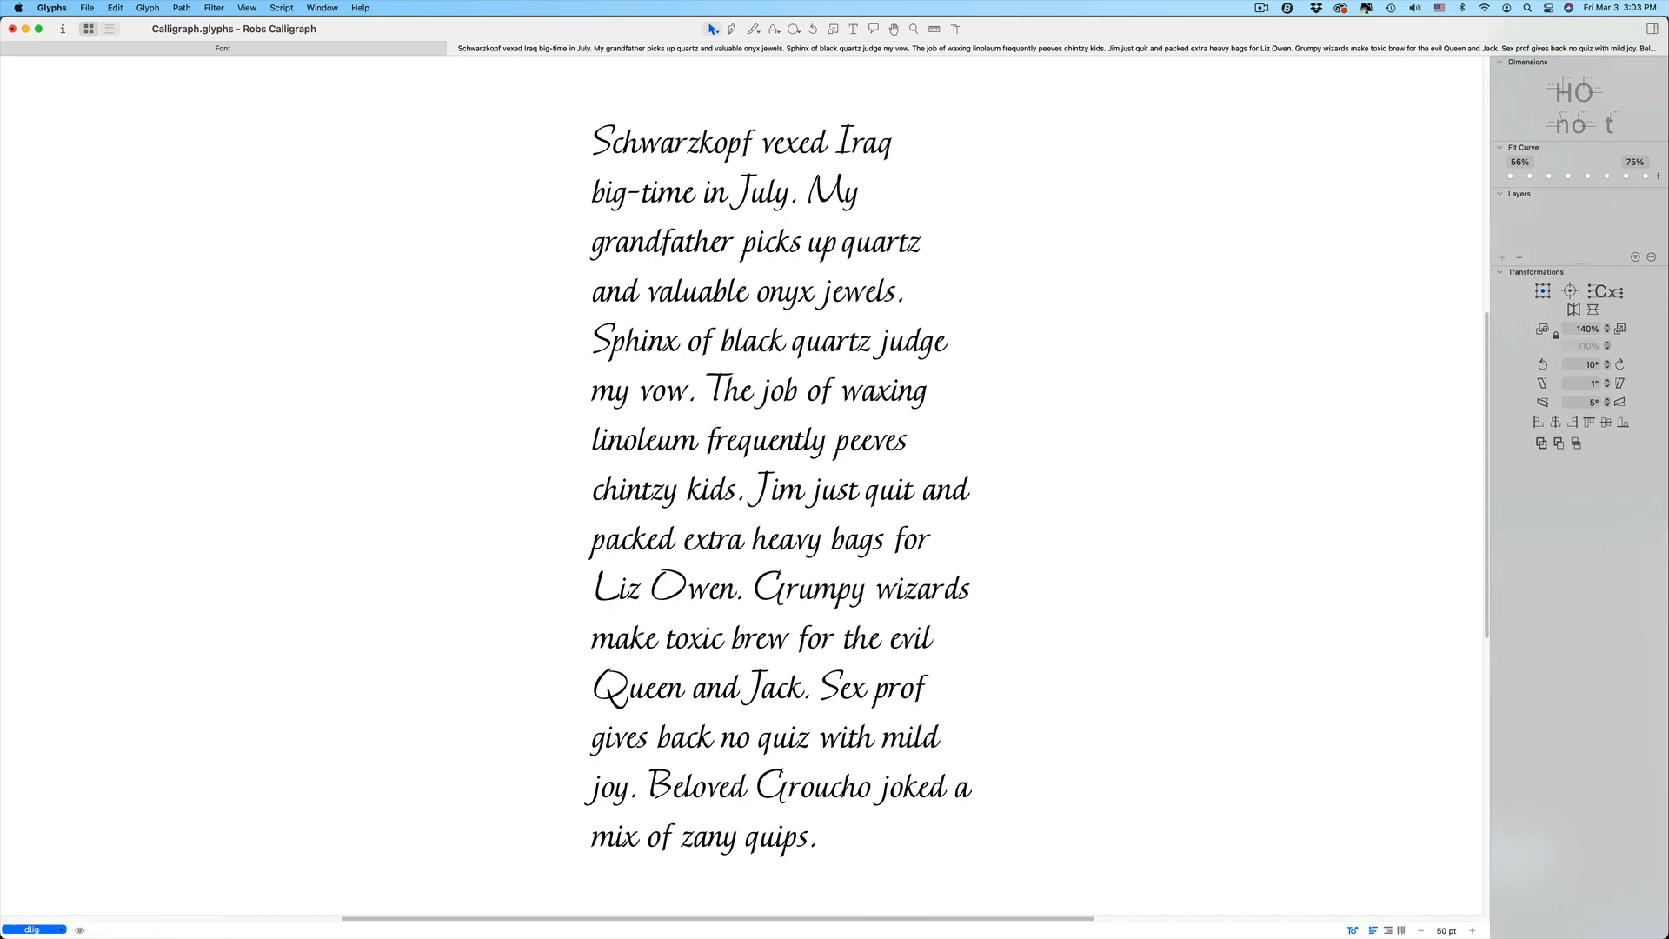
Open Font Info's general font settings
click(62, 29)
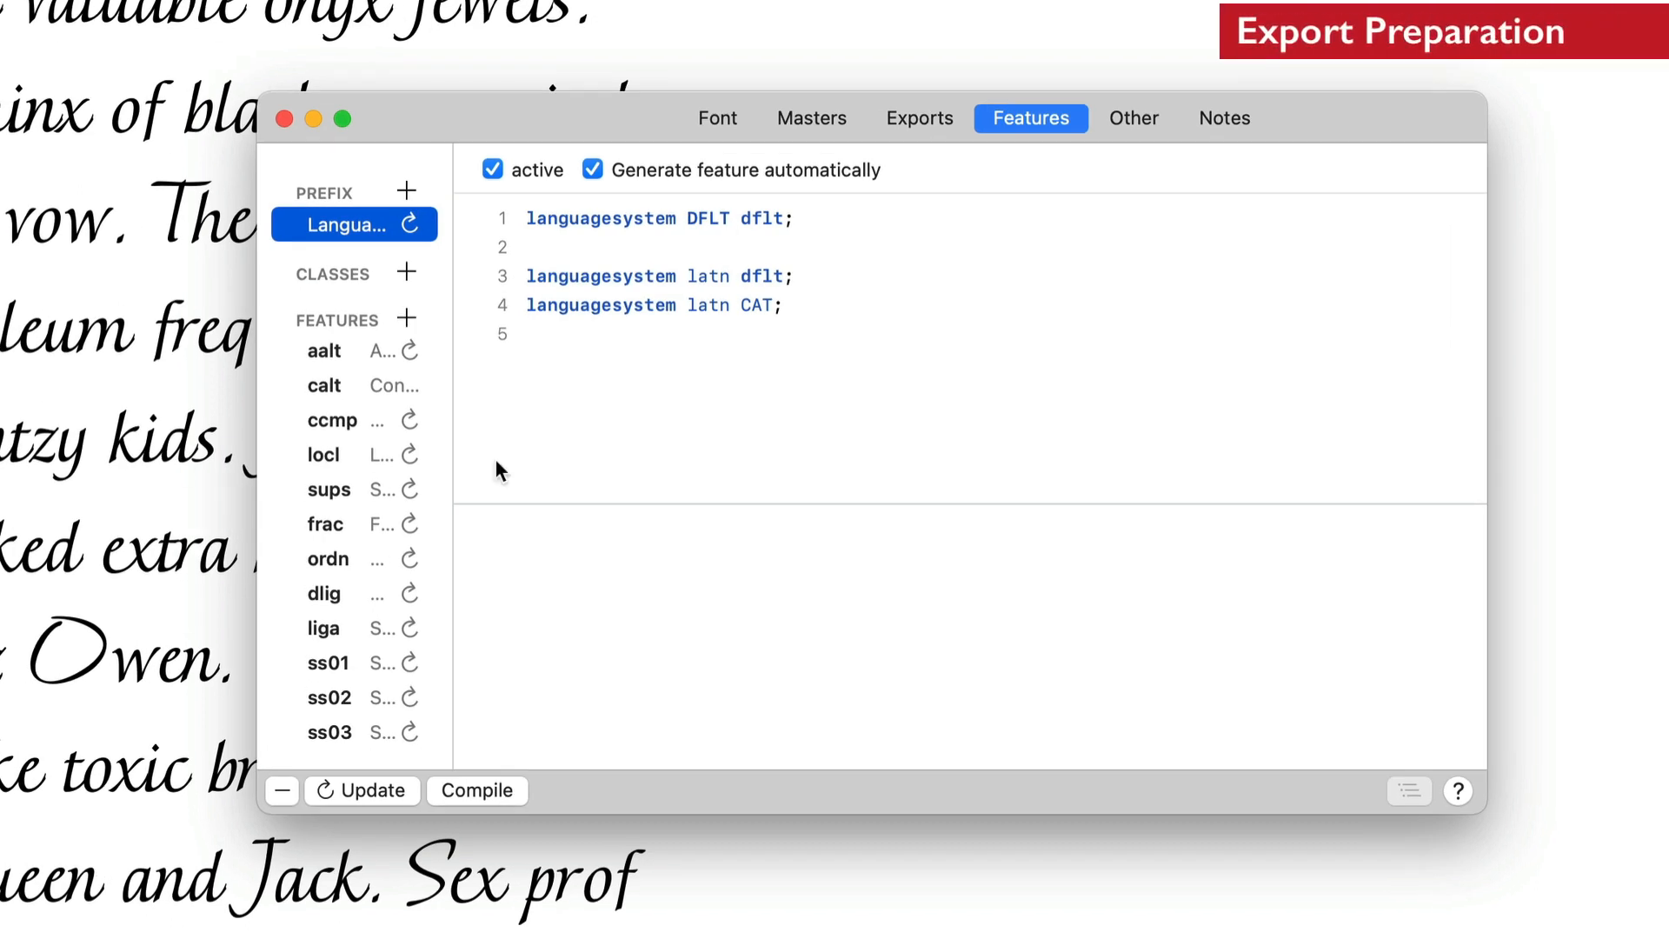
click(724, 117)
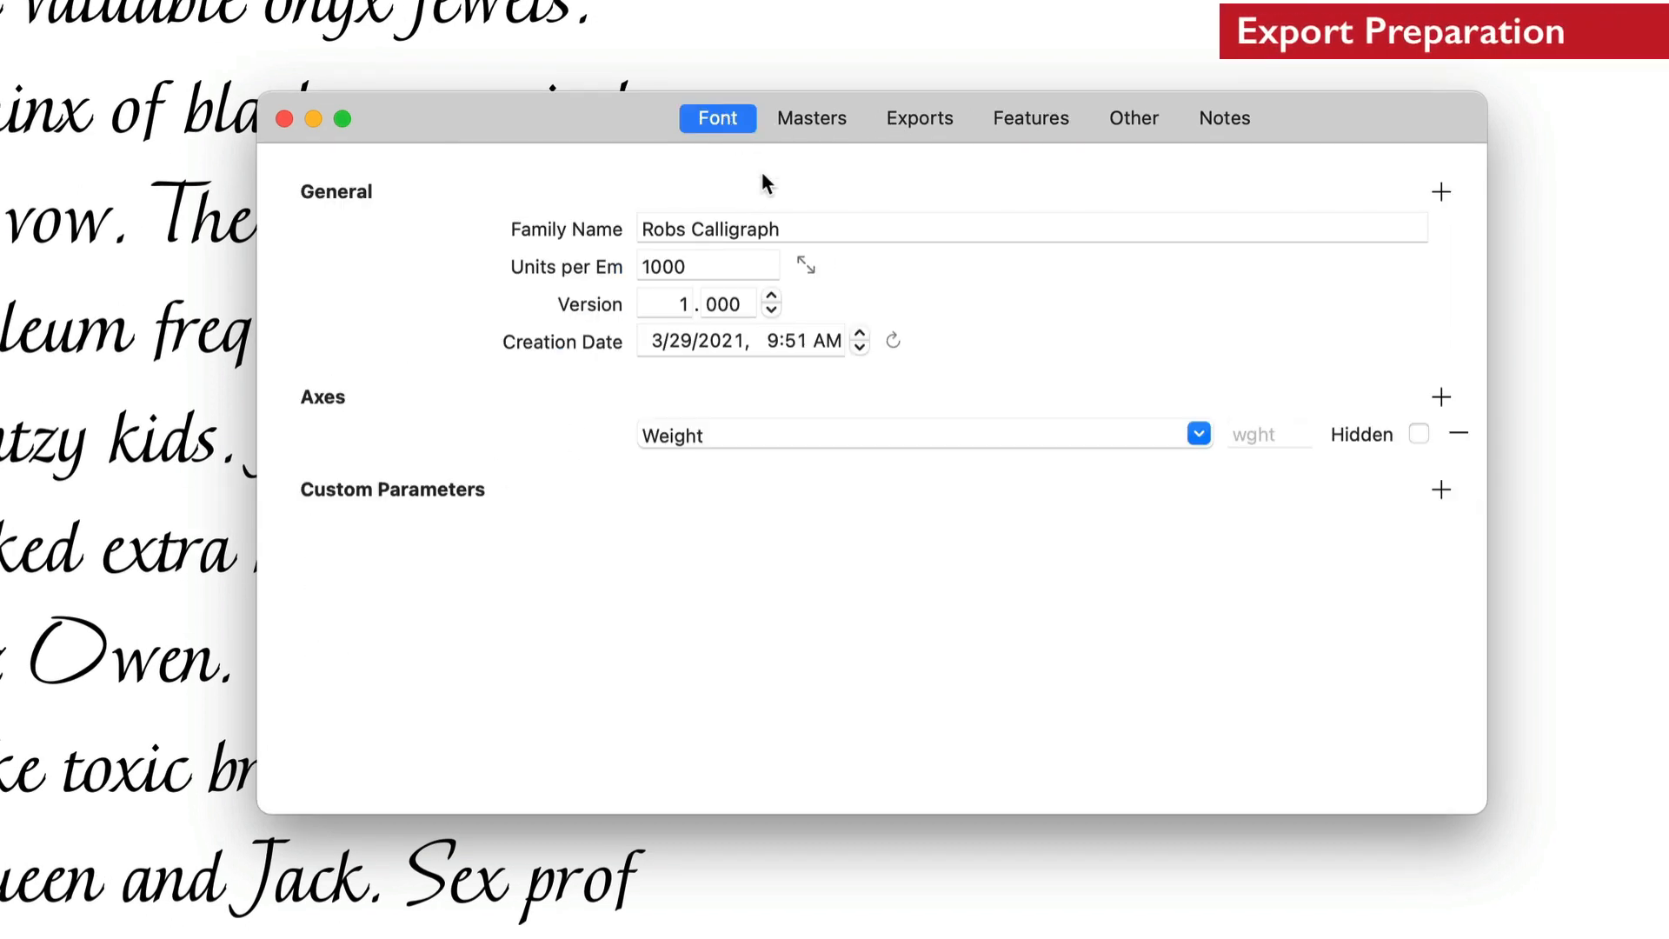
Review the font and master settings in Font Info, then add an export instance for each master
click(780, 225)
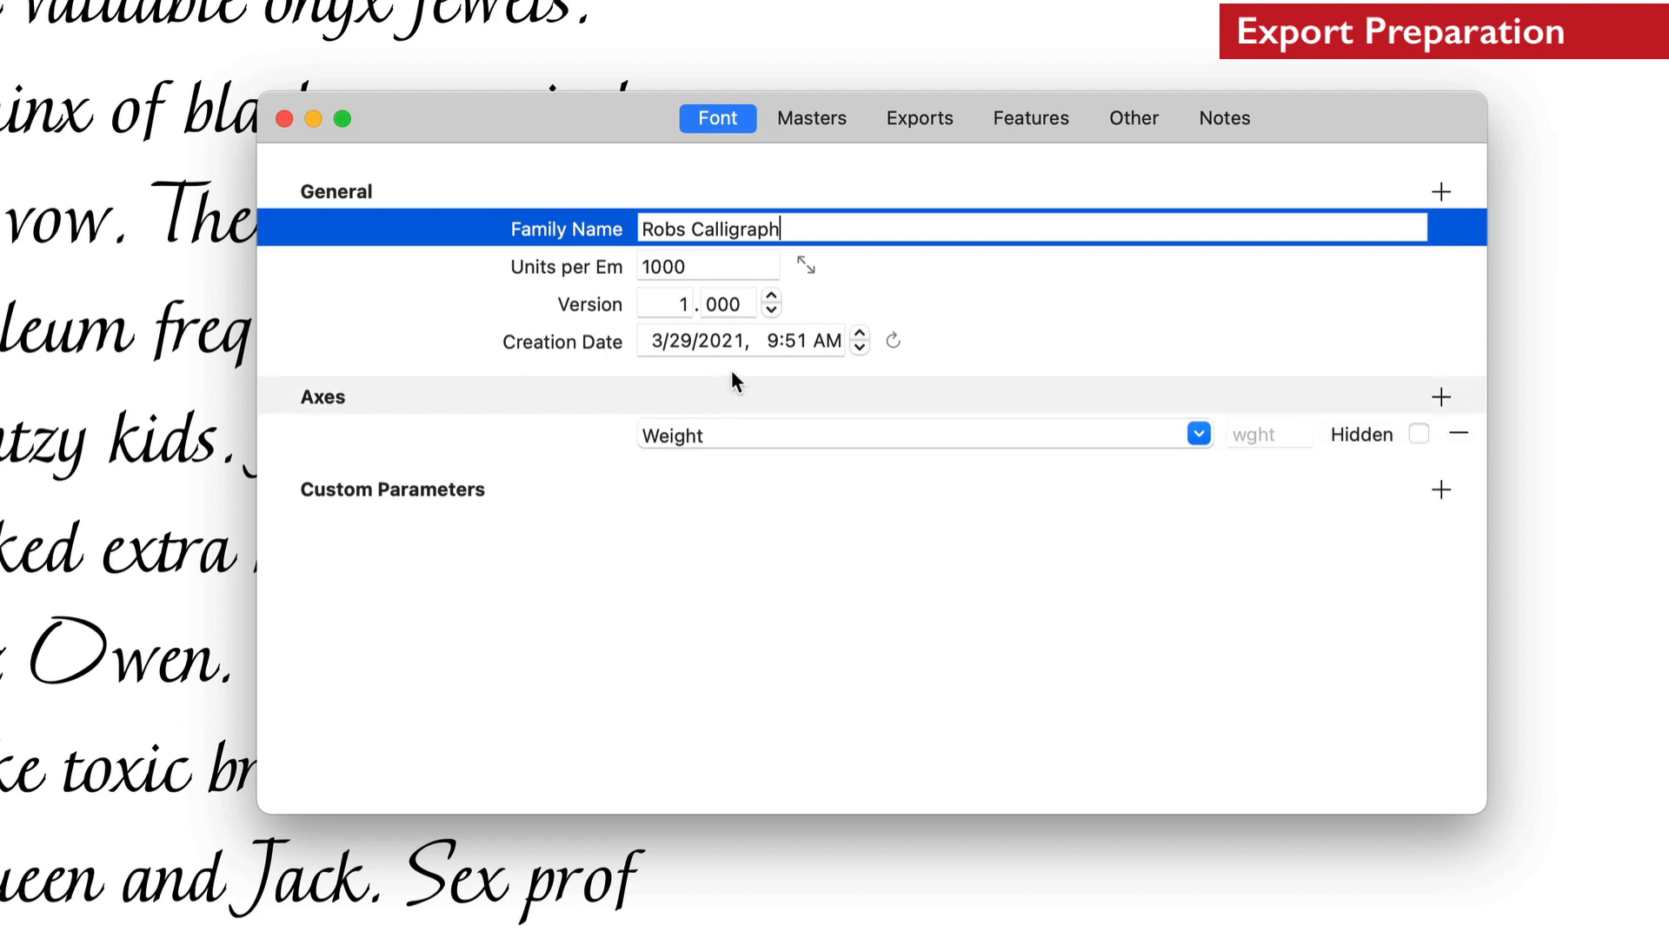
click(815, 121)
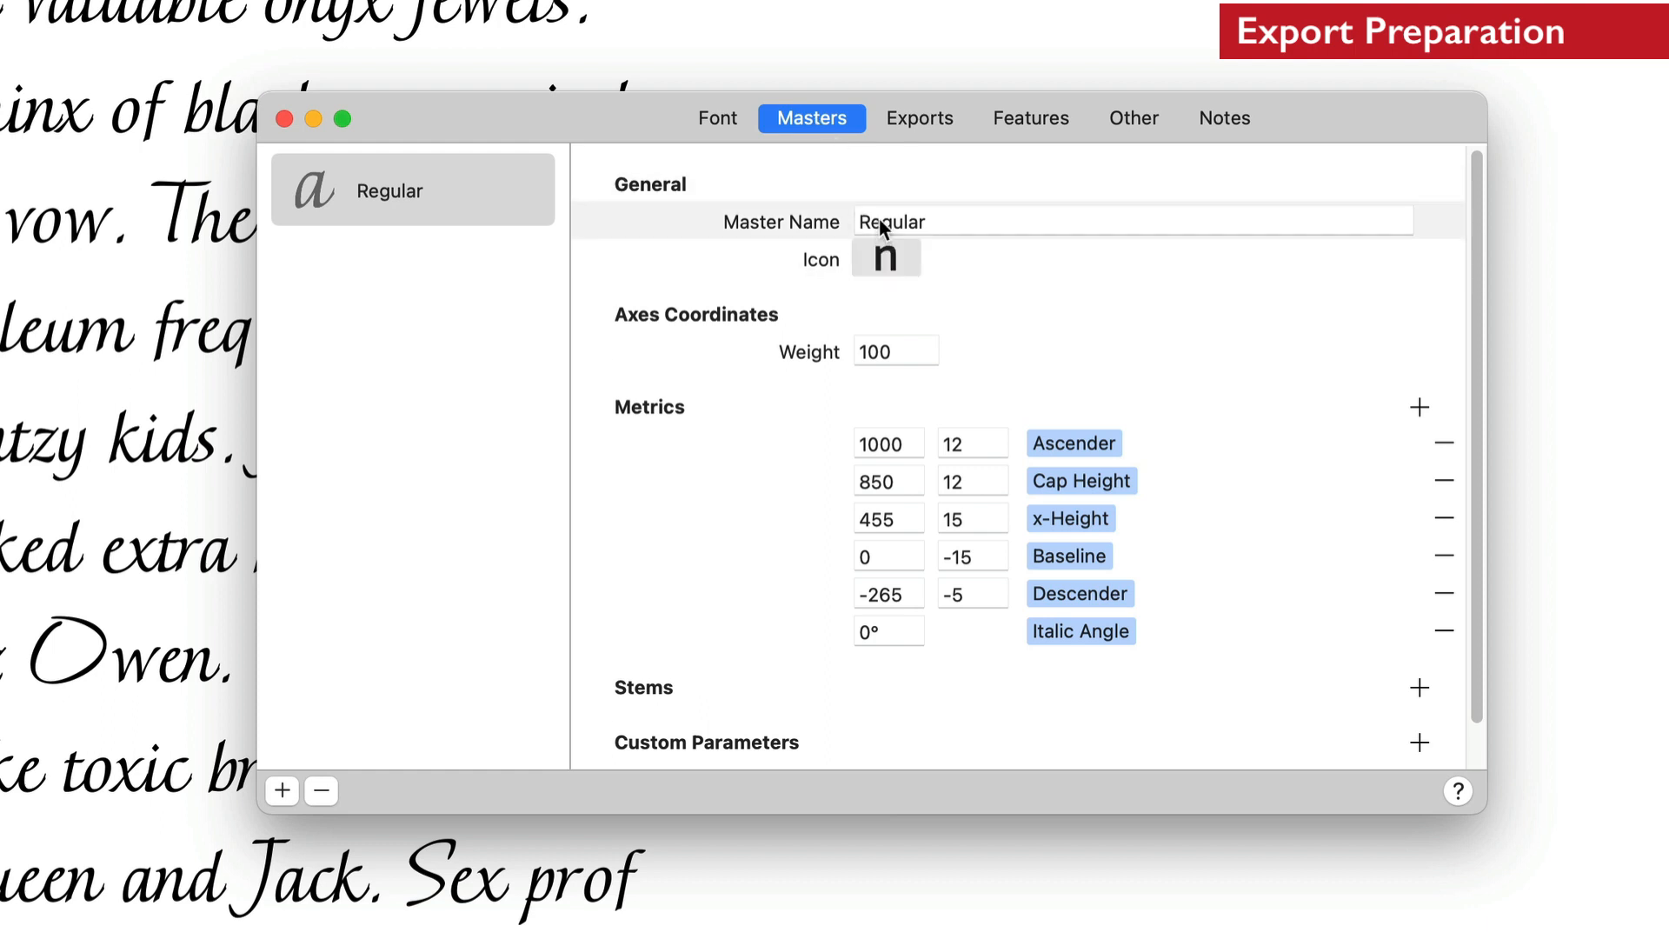
click(914, 122)
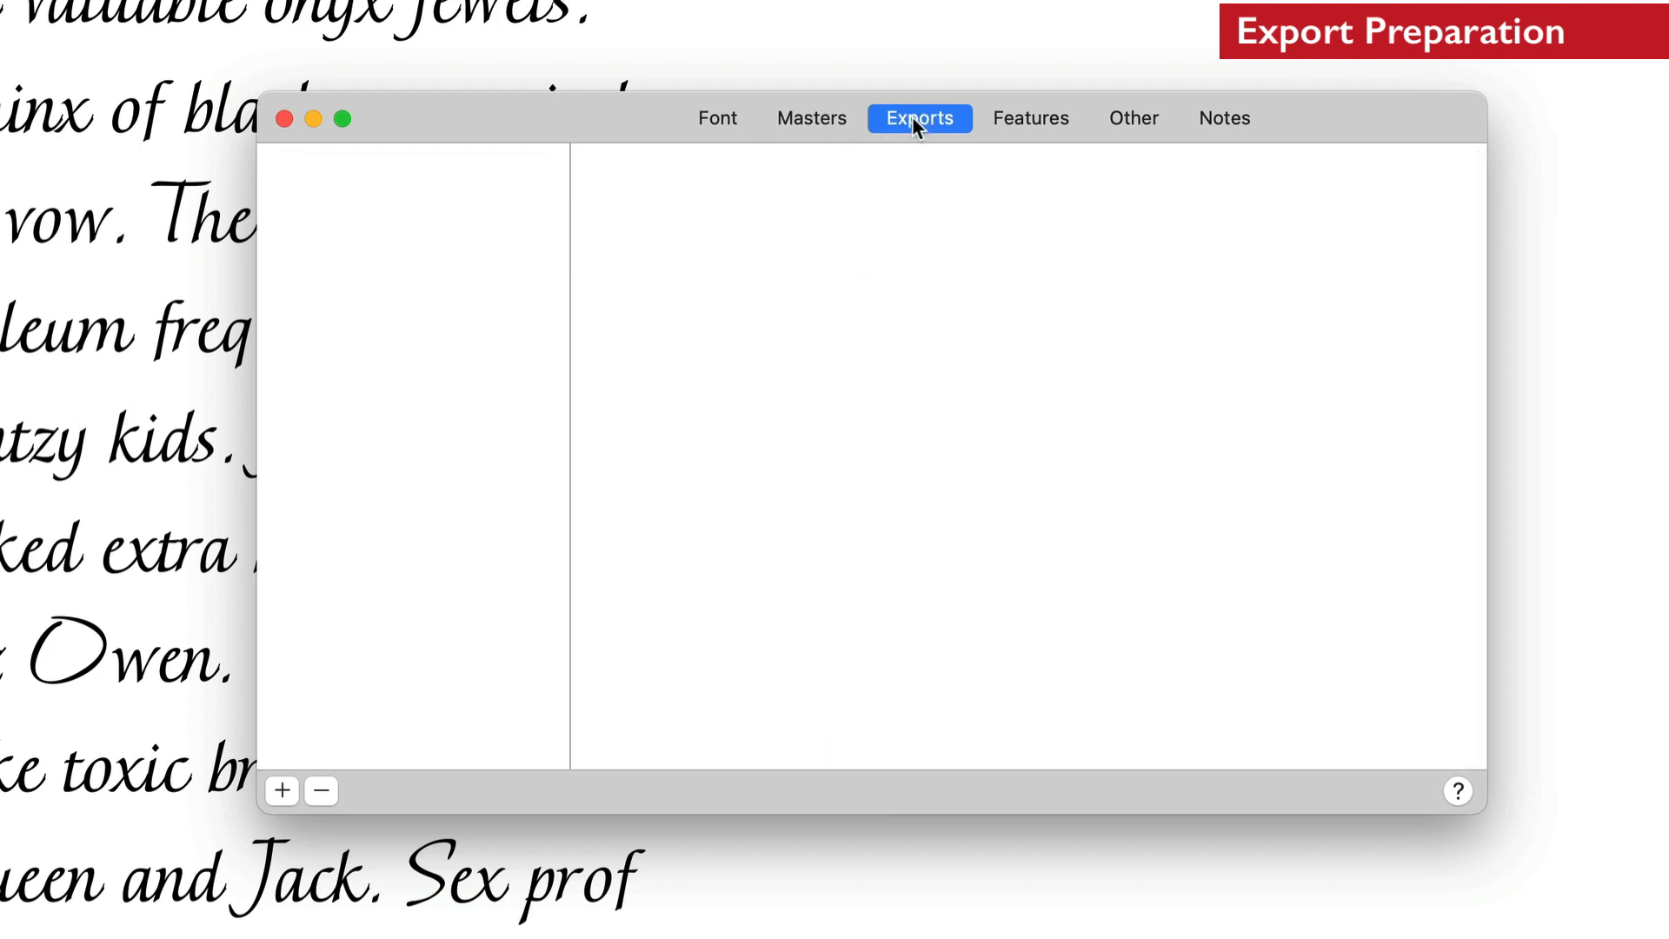
click(283, 792)
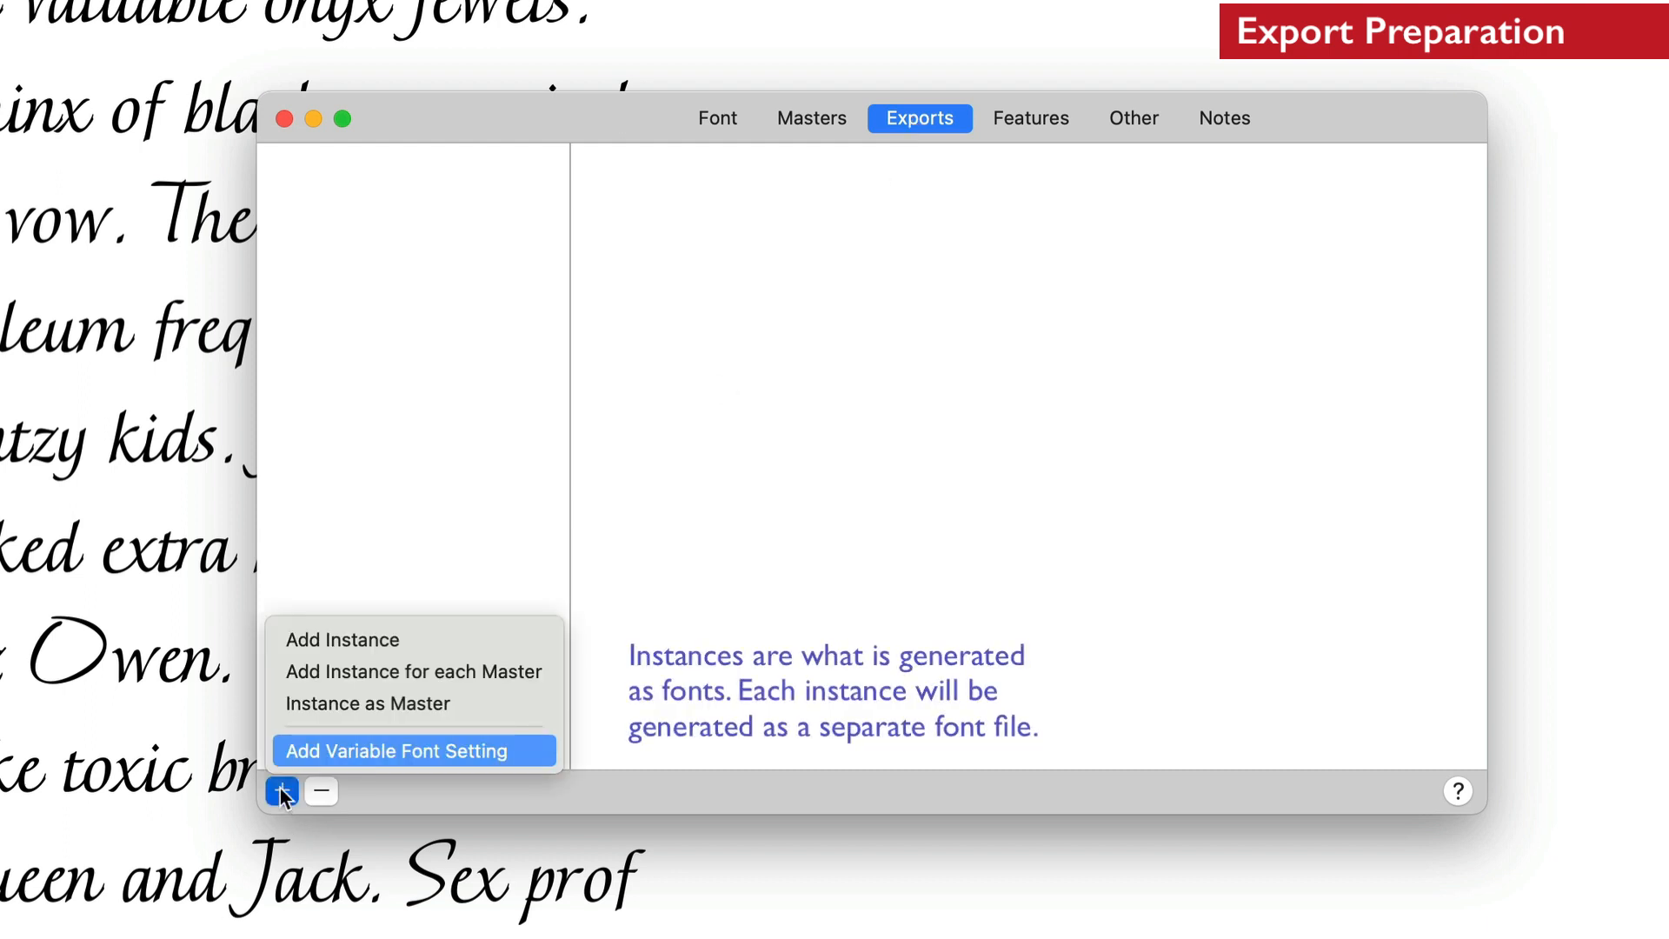
click(351, 674)
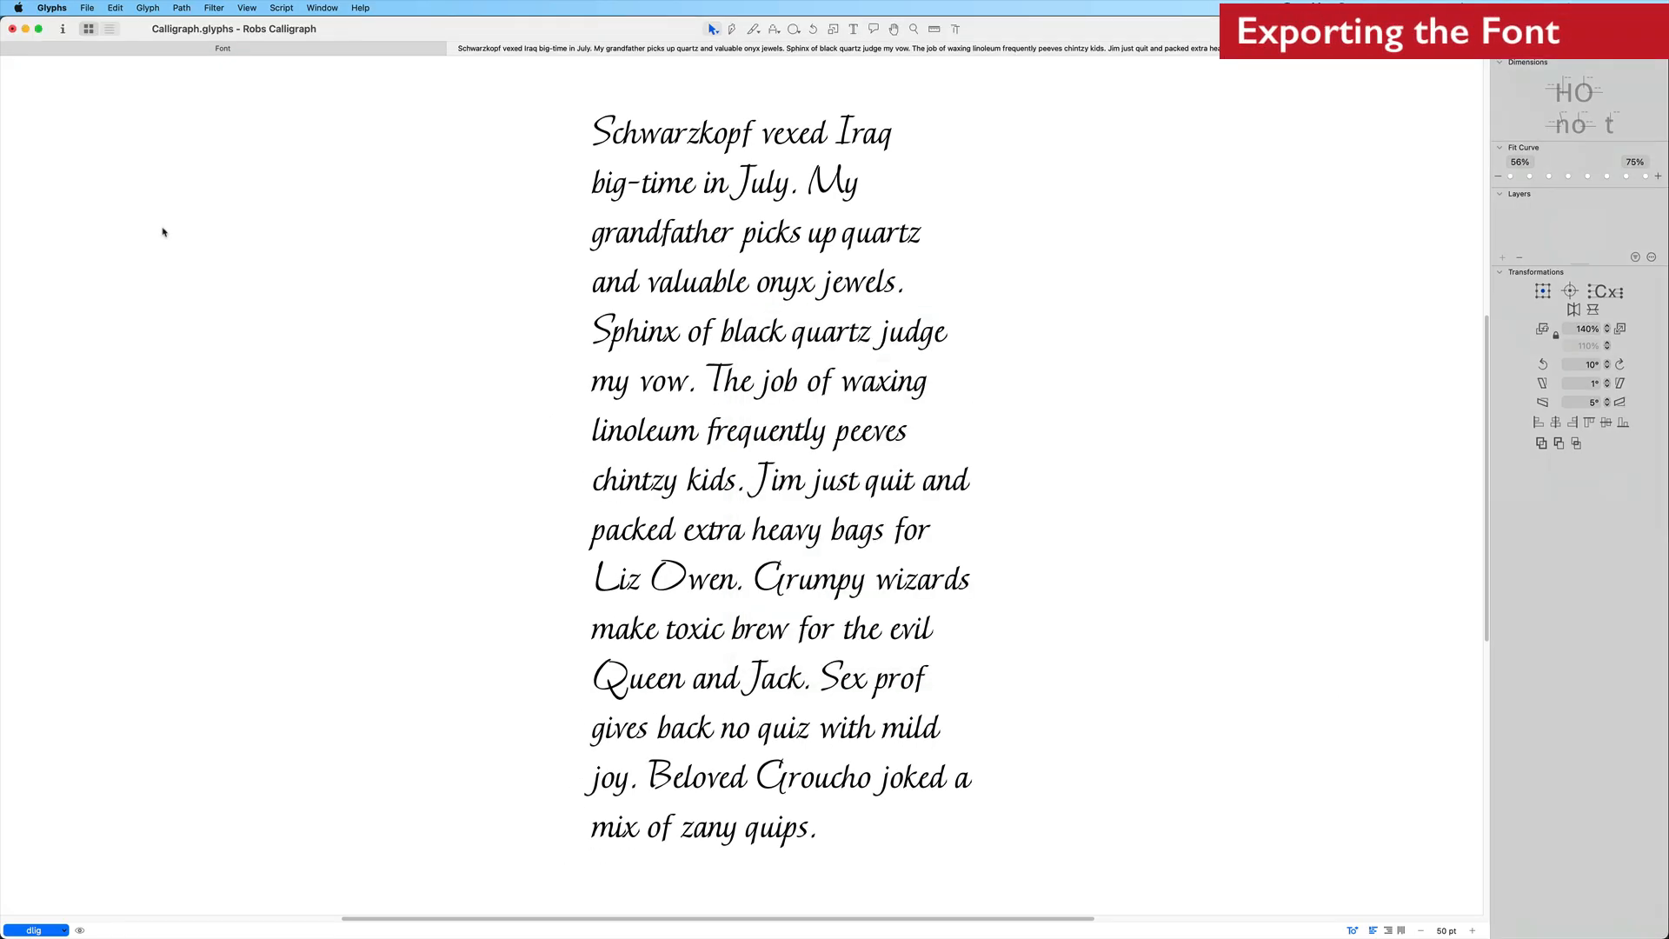
Export the font as an OTF with PostScript/CFF outlines to the Desktop
click(124, 50)
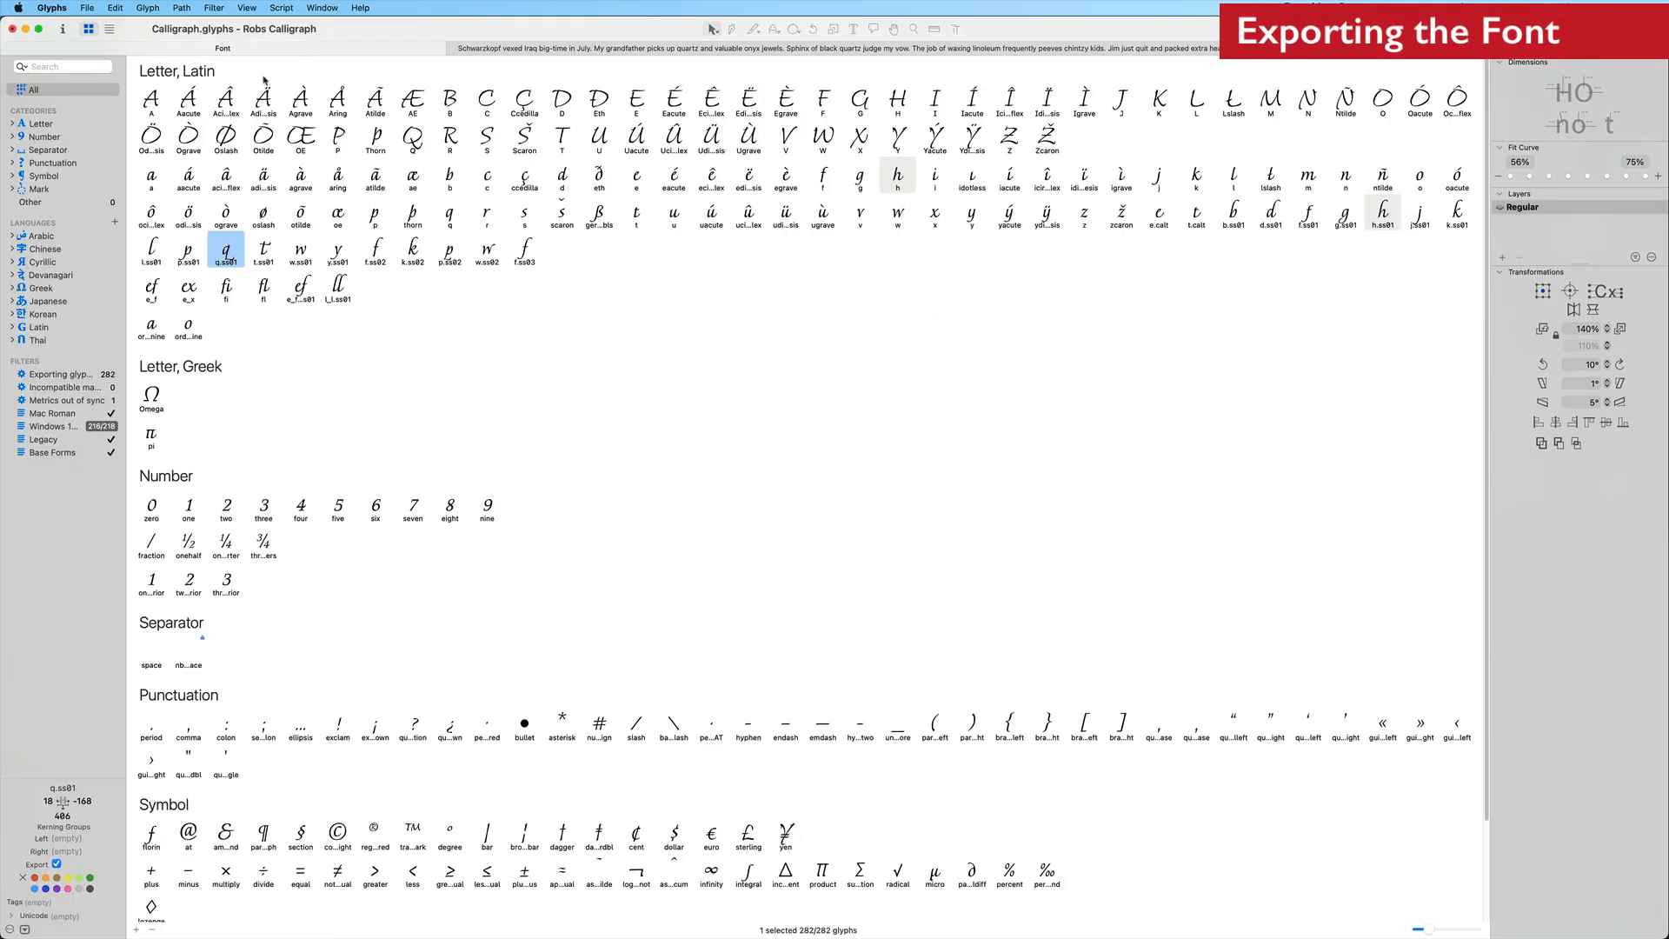
click(87, 8)
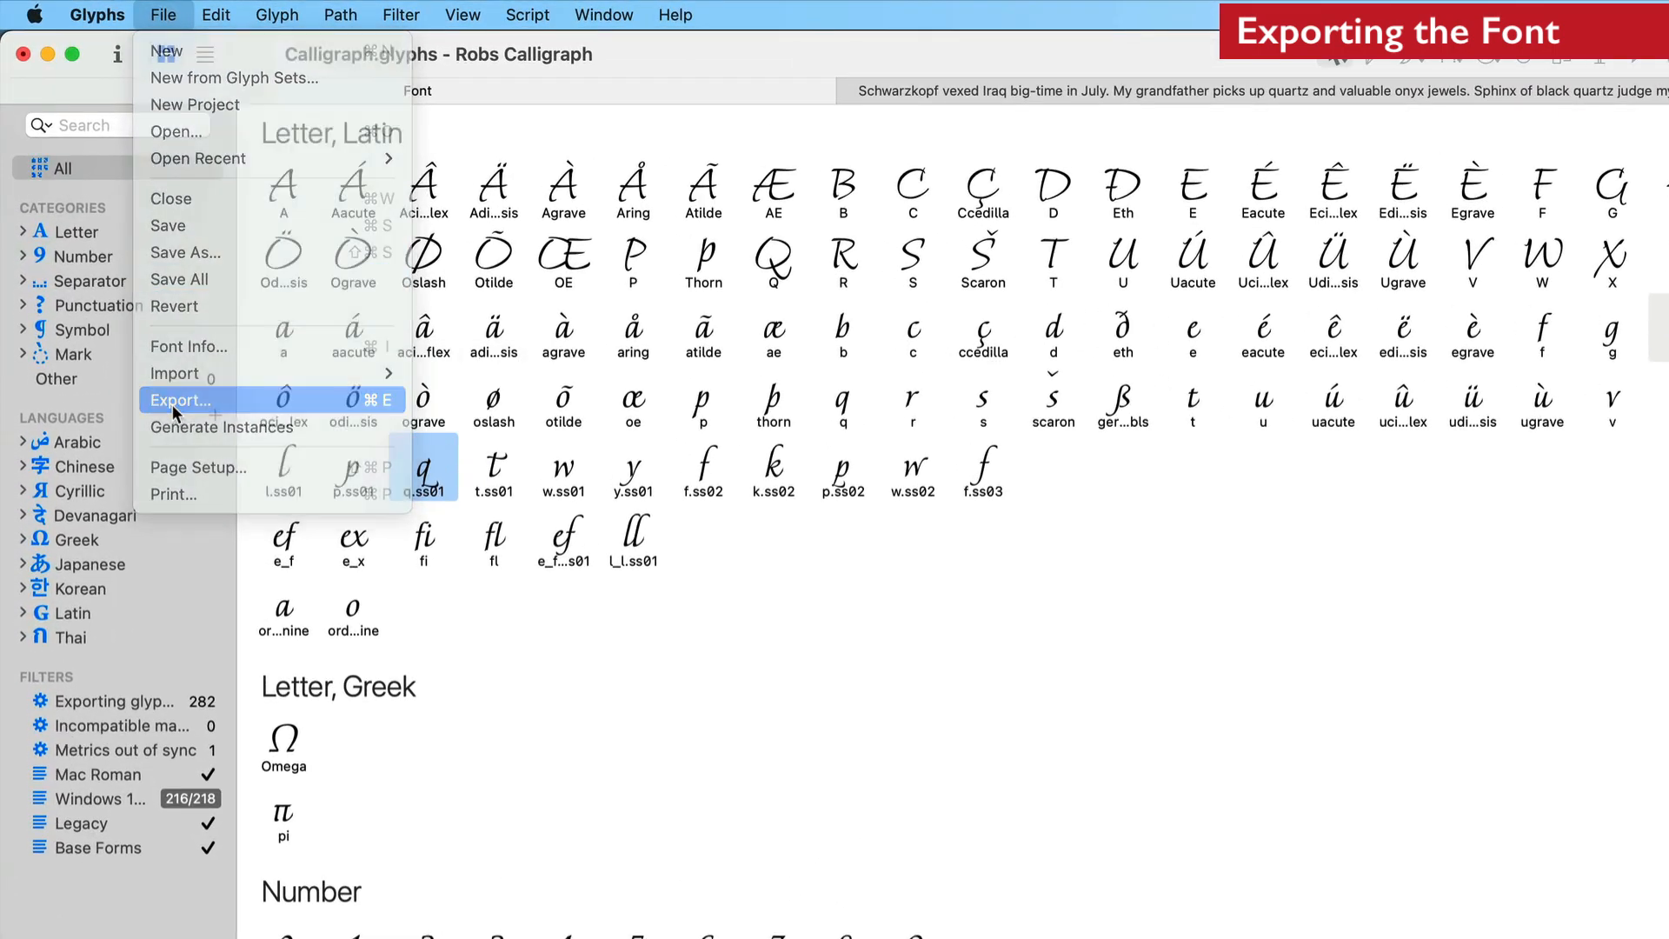
click(173, 405)
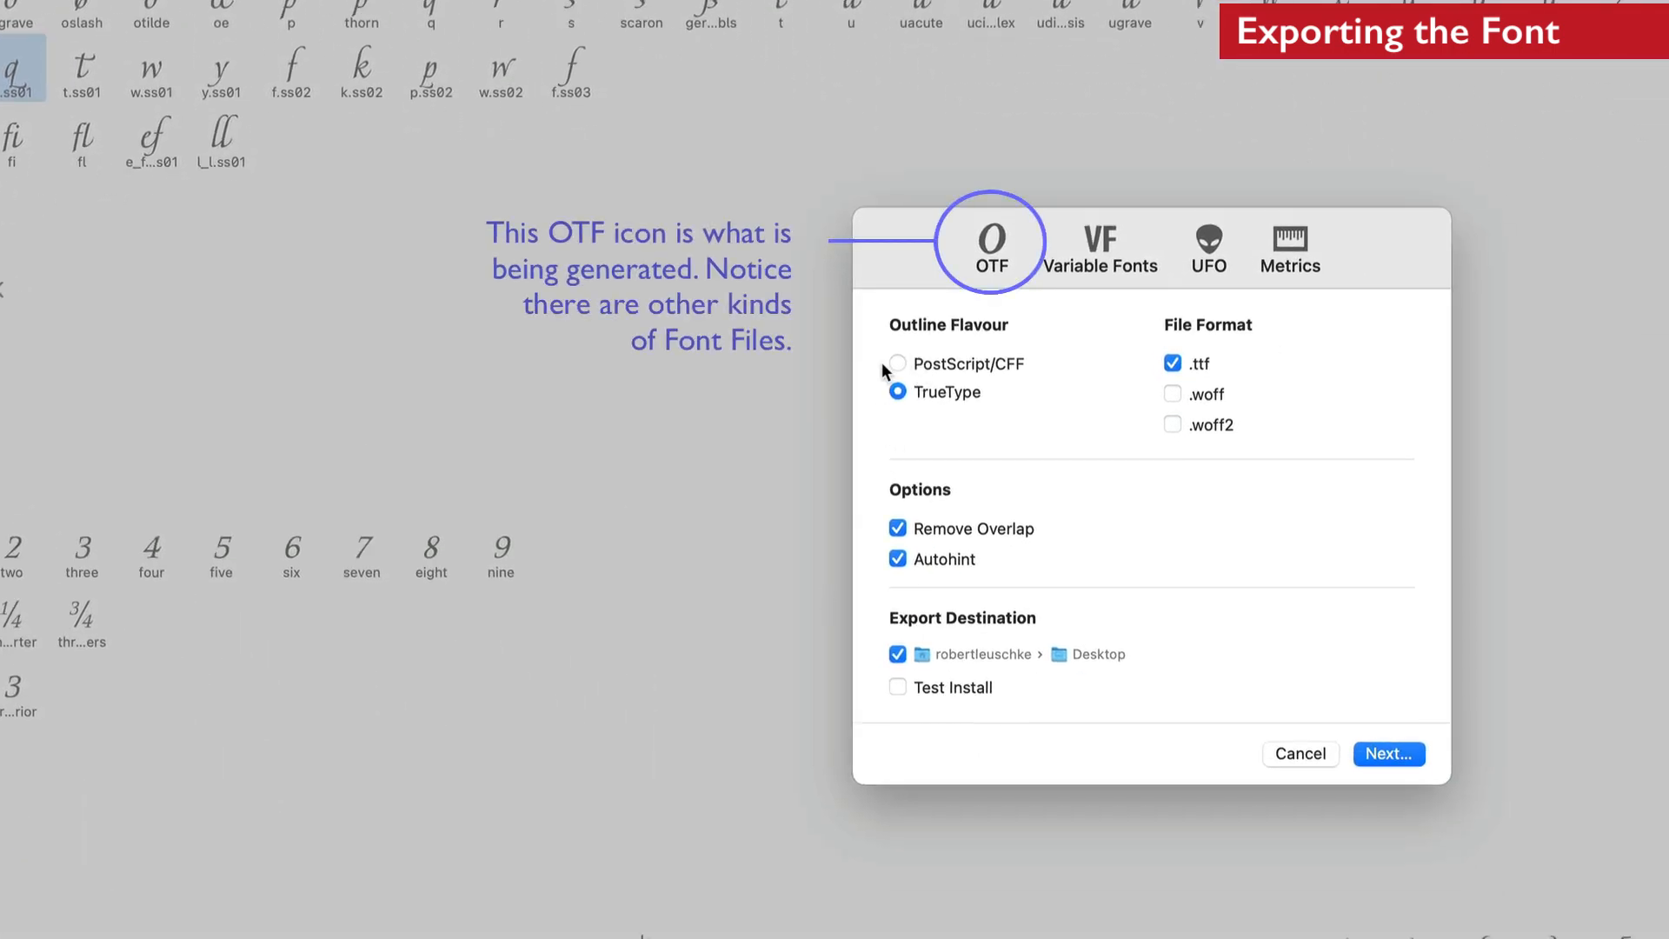
click(898, 363)
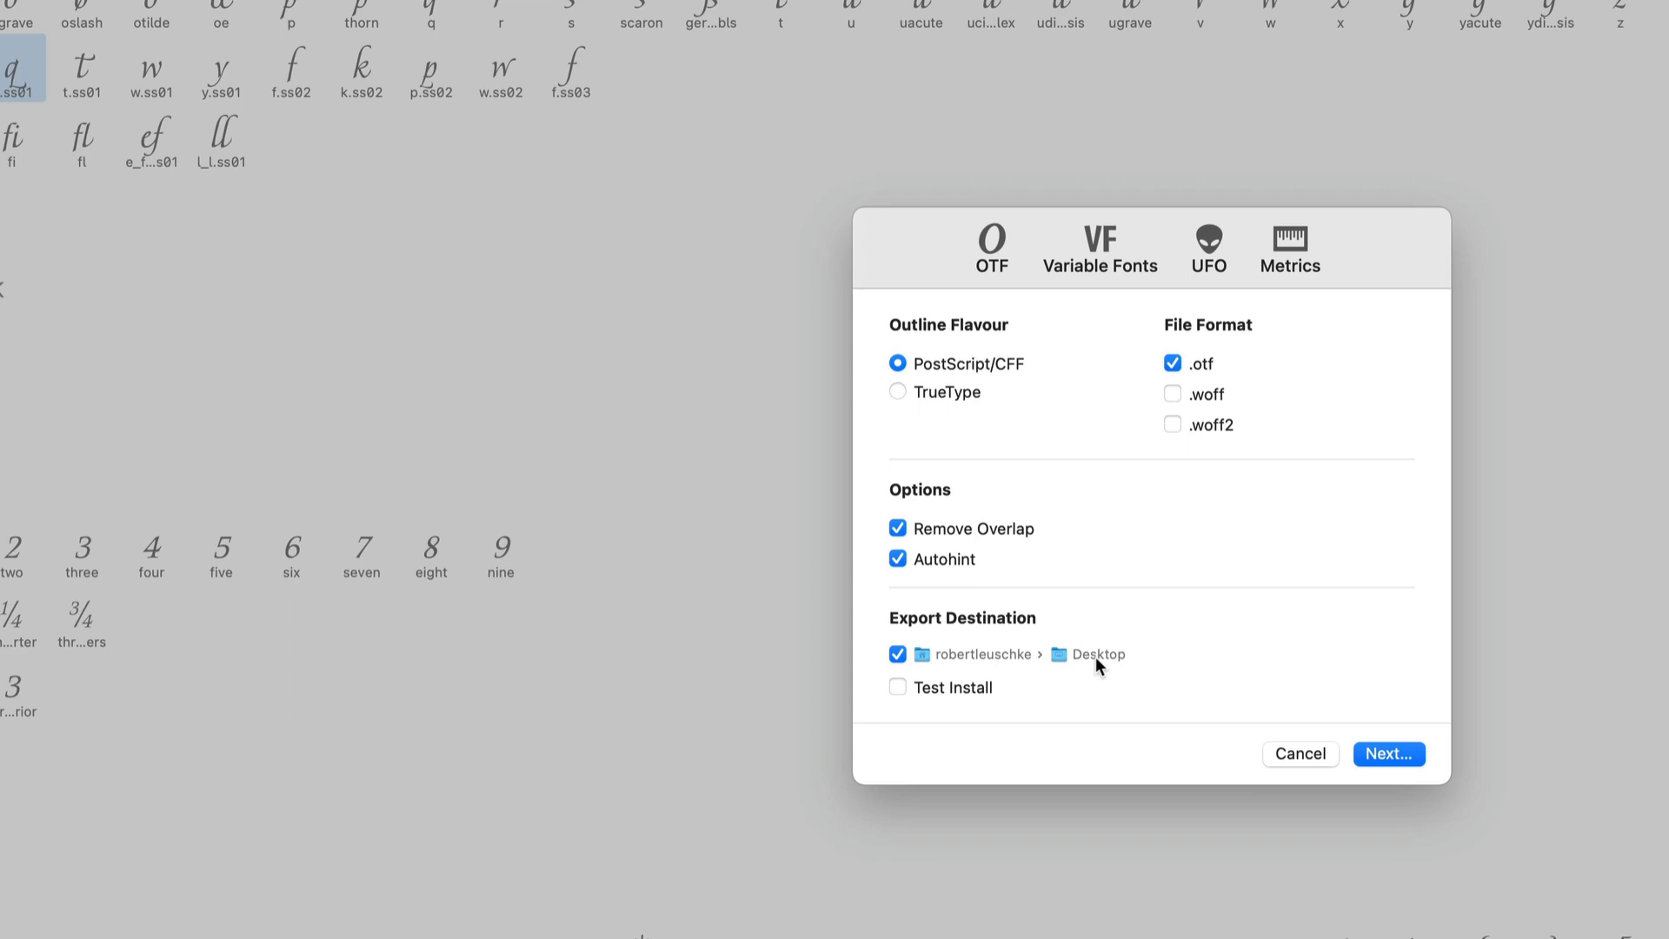
click(1401, 752)
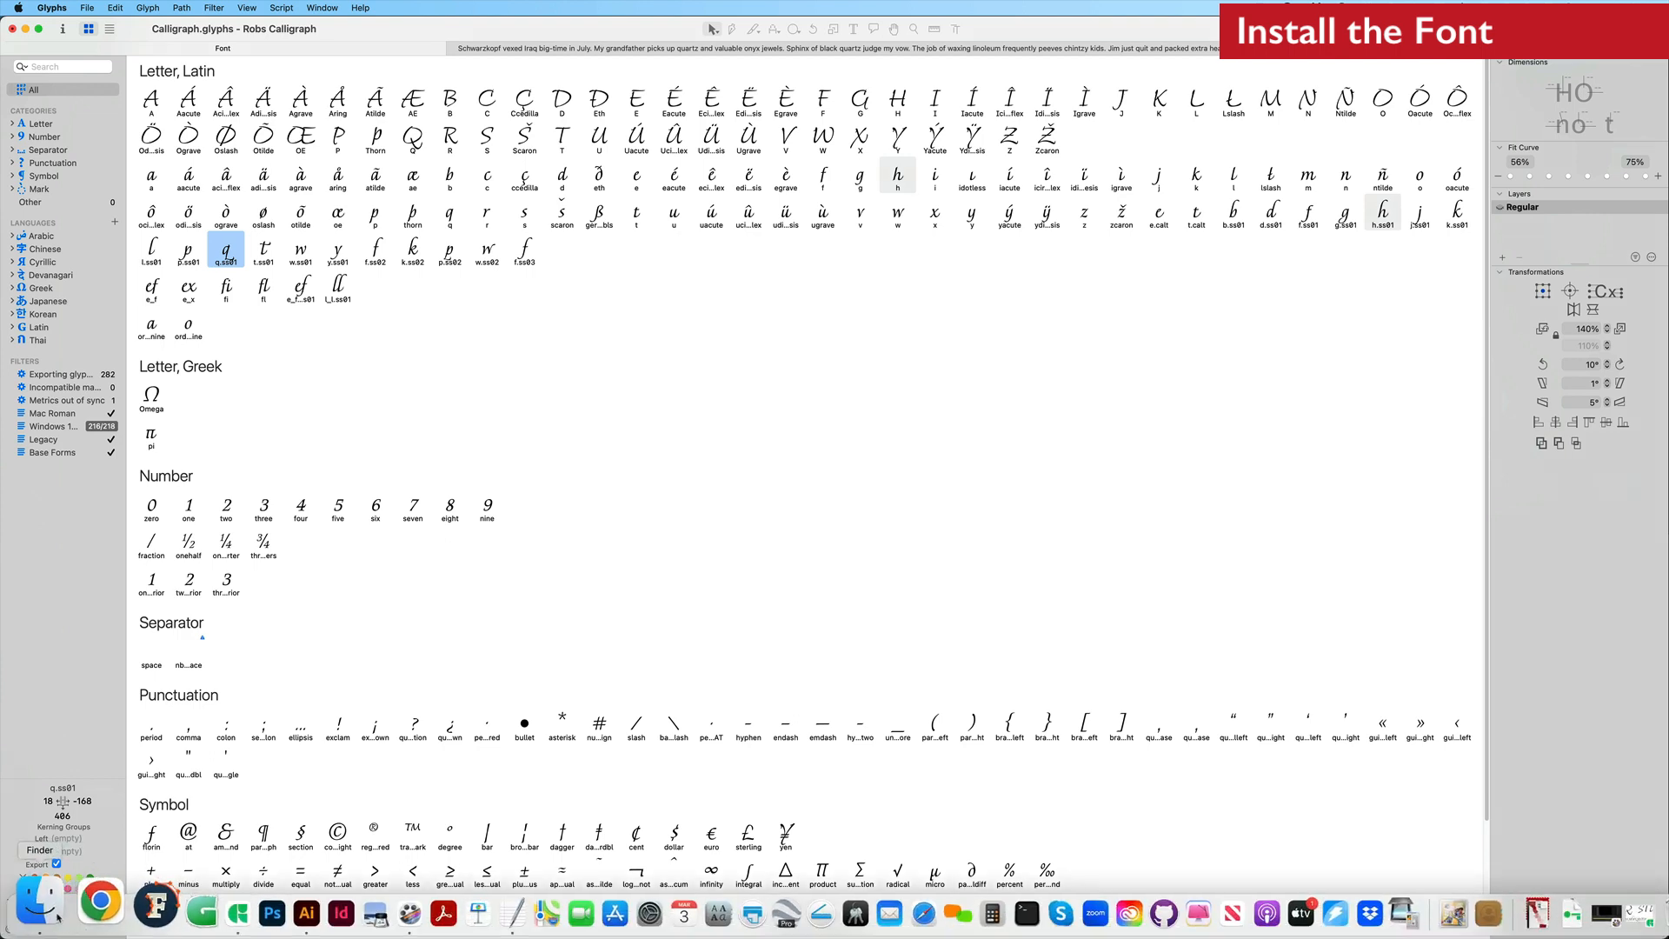
Open the exported RobsCalligraph-Regular.otf from the Desktop with Font Book
click(91, 909)
right_click(683, 274)
mouse_move(697, 300)
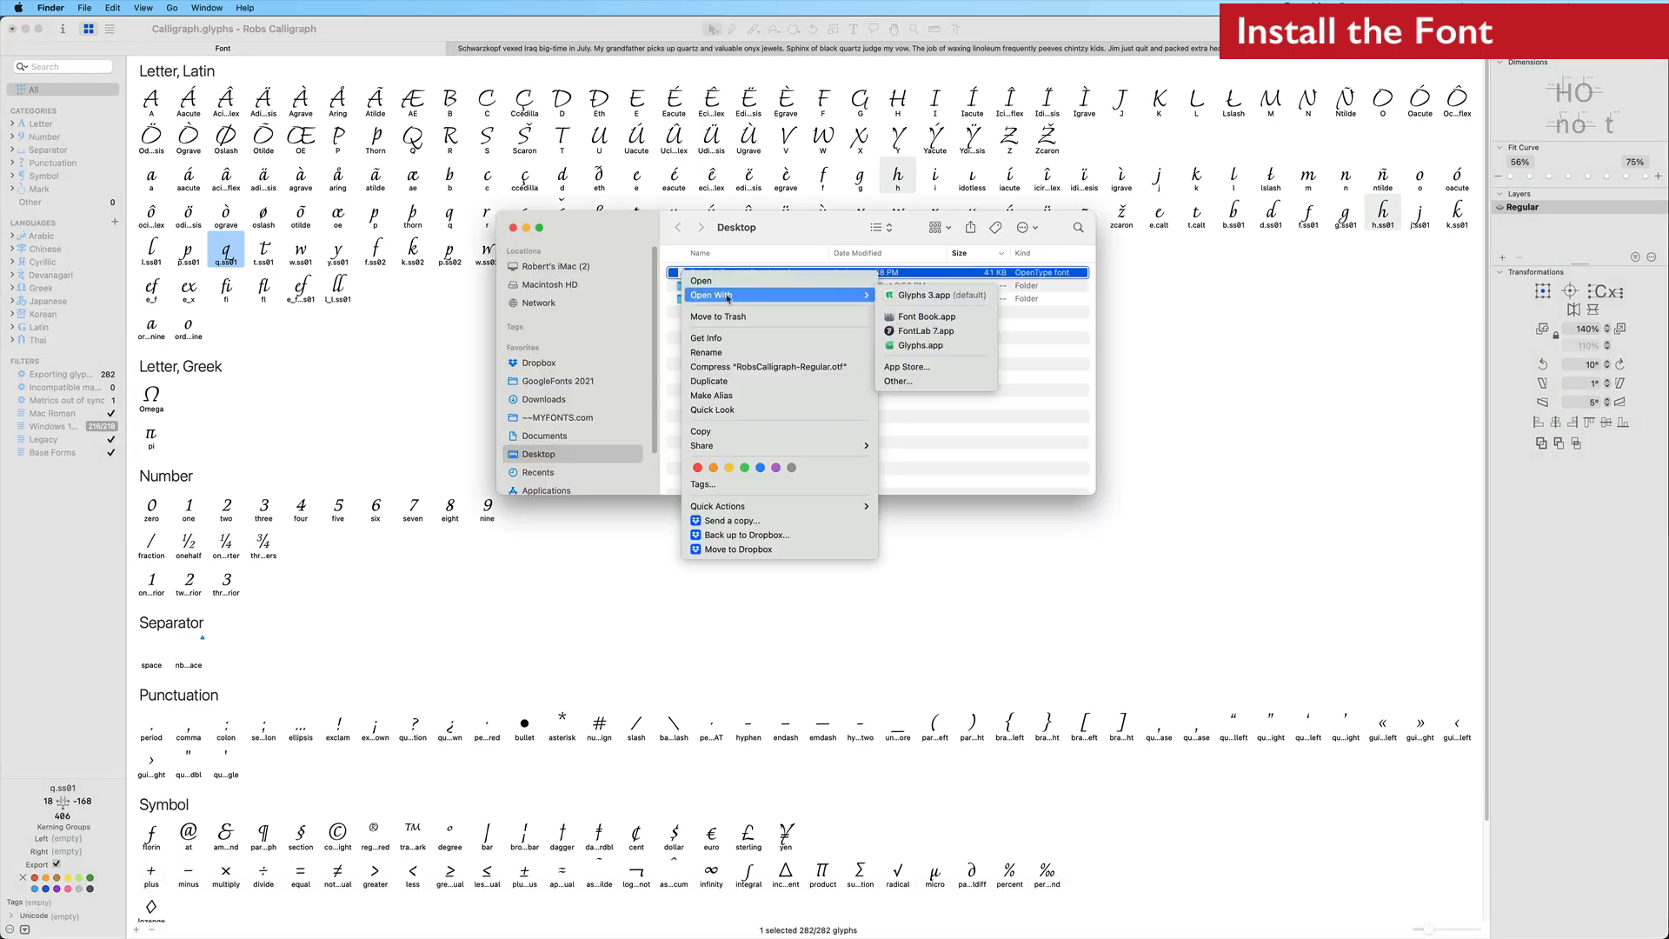
click(924, 316)
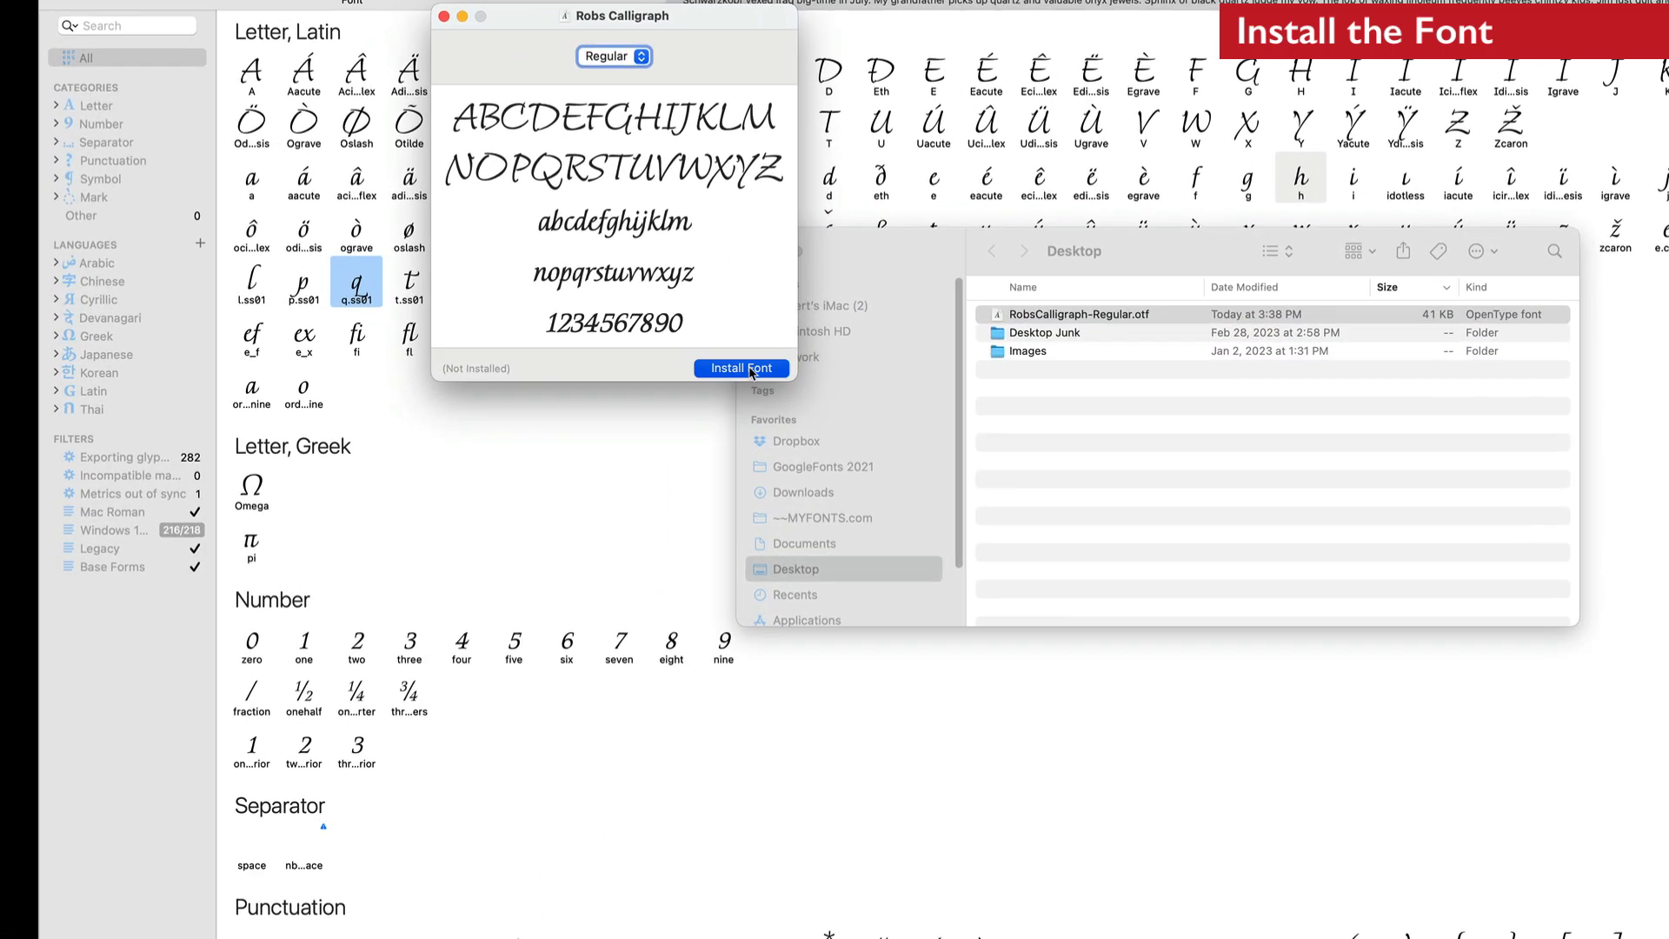
Install the font, entering the account password to authorise the installation
click(741, 368)
text(****)
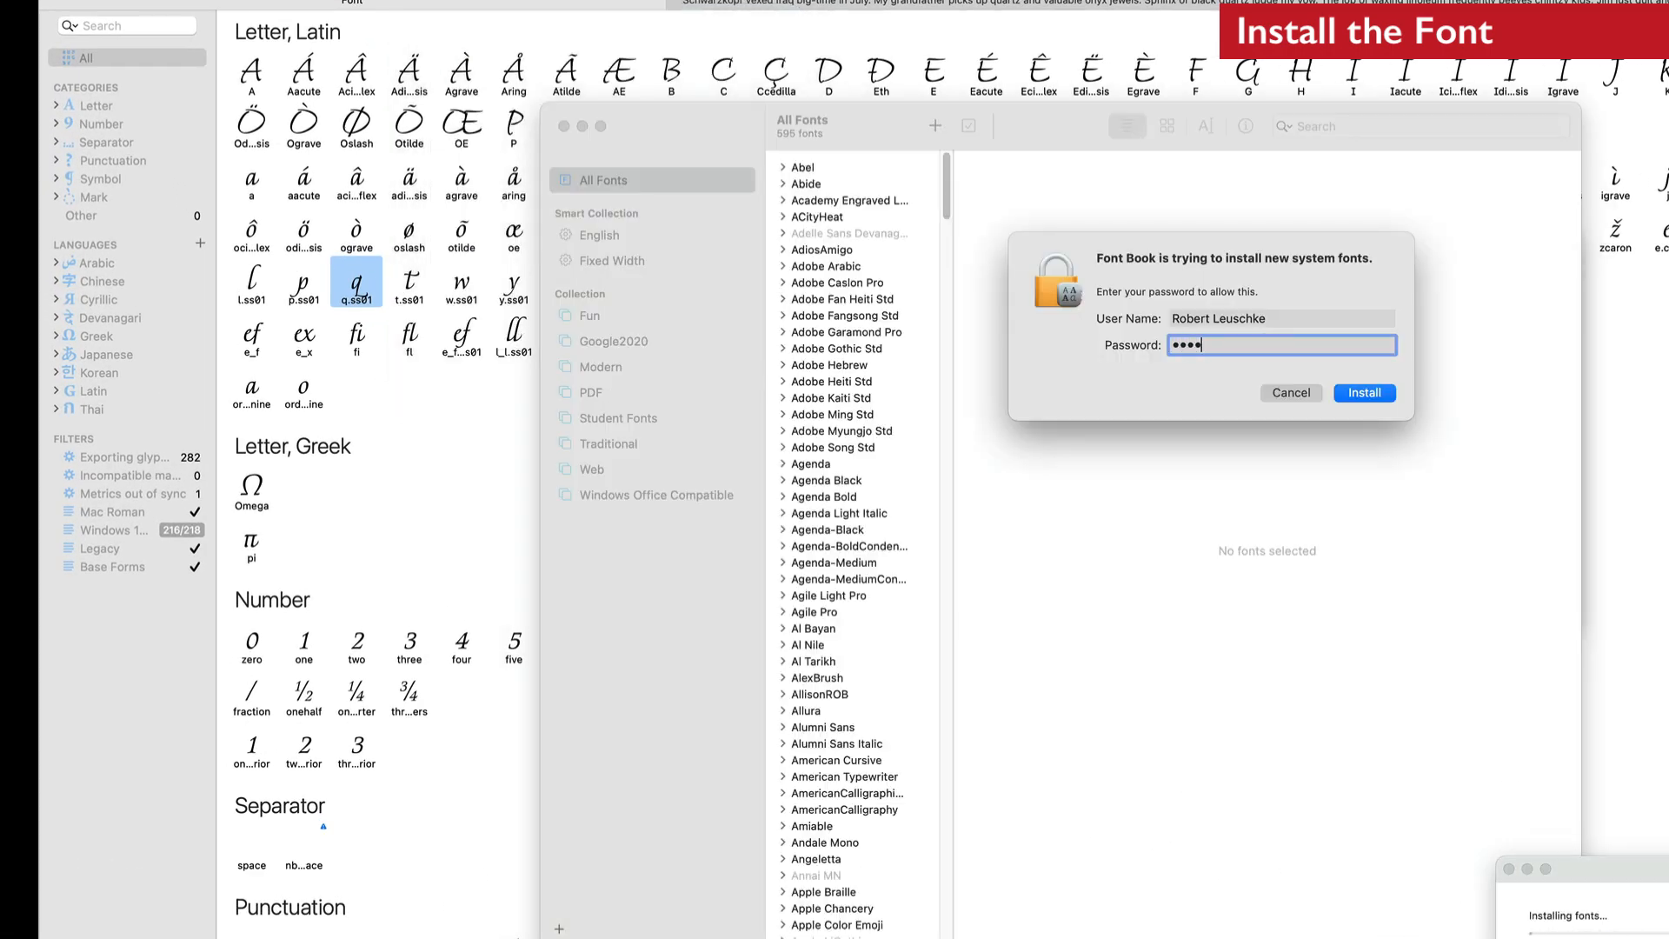
key(Return)
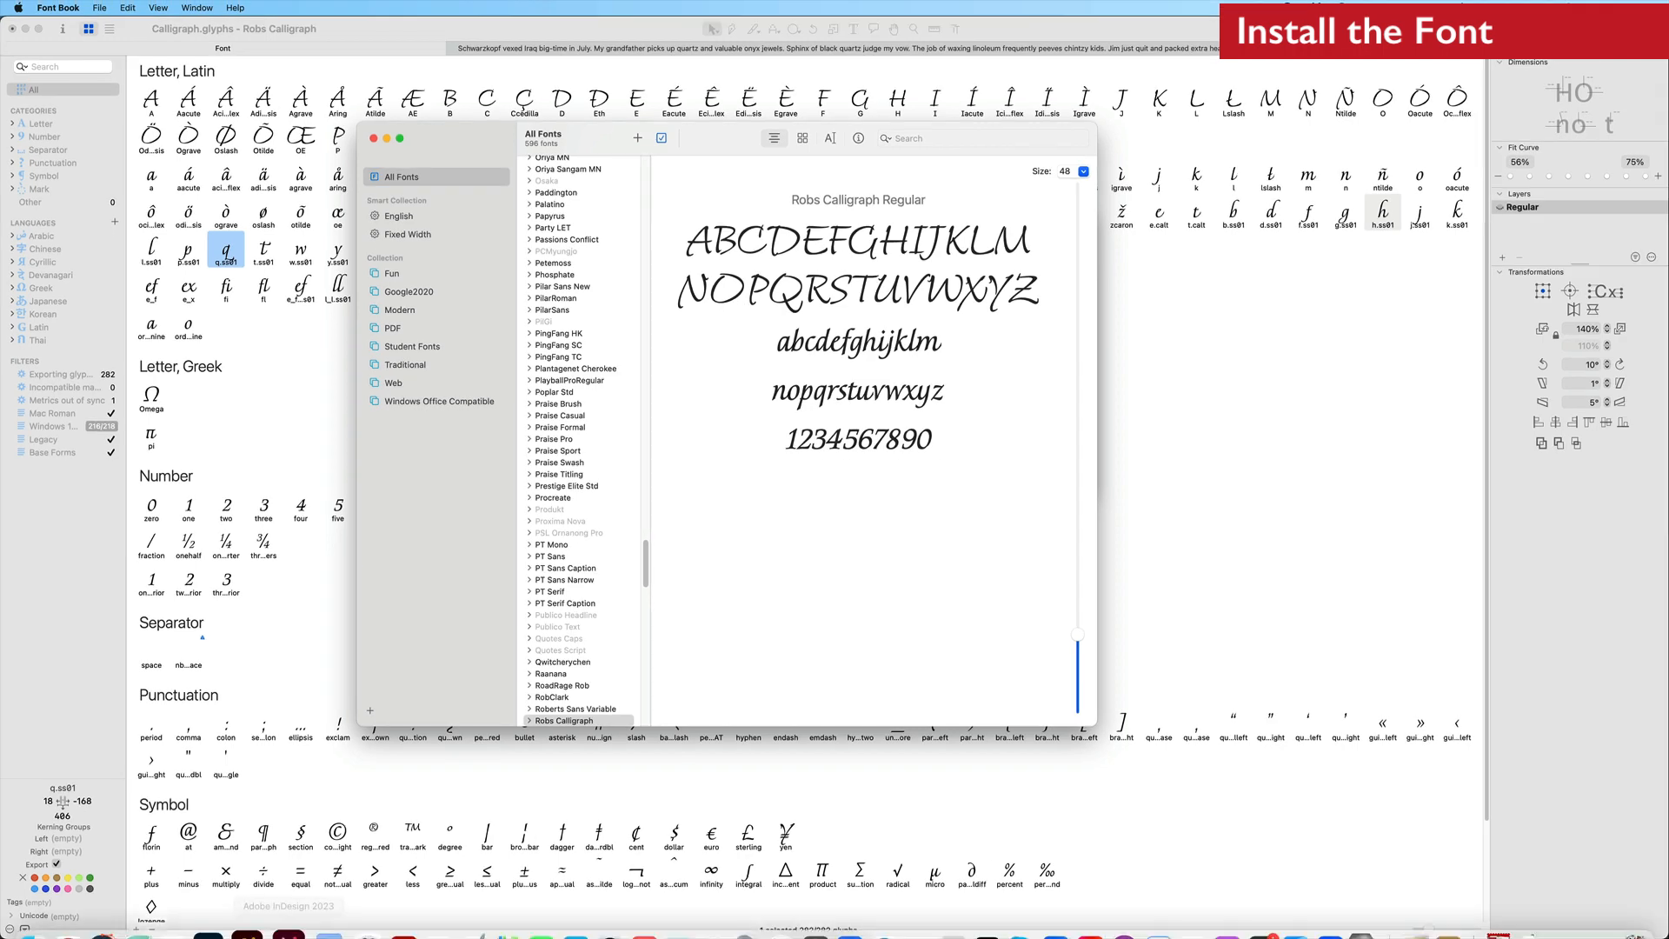
Switch to Illustrator and set all of the sample text's font to Robs Calligraph Regular
click(261, 927)
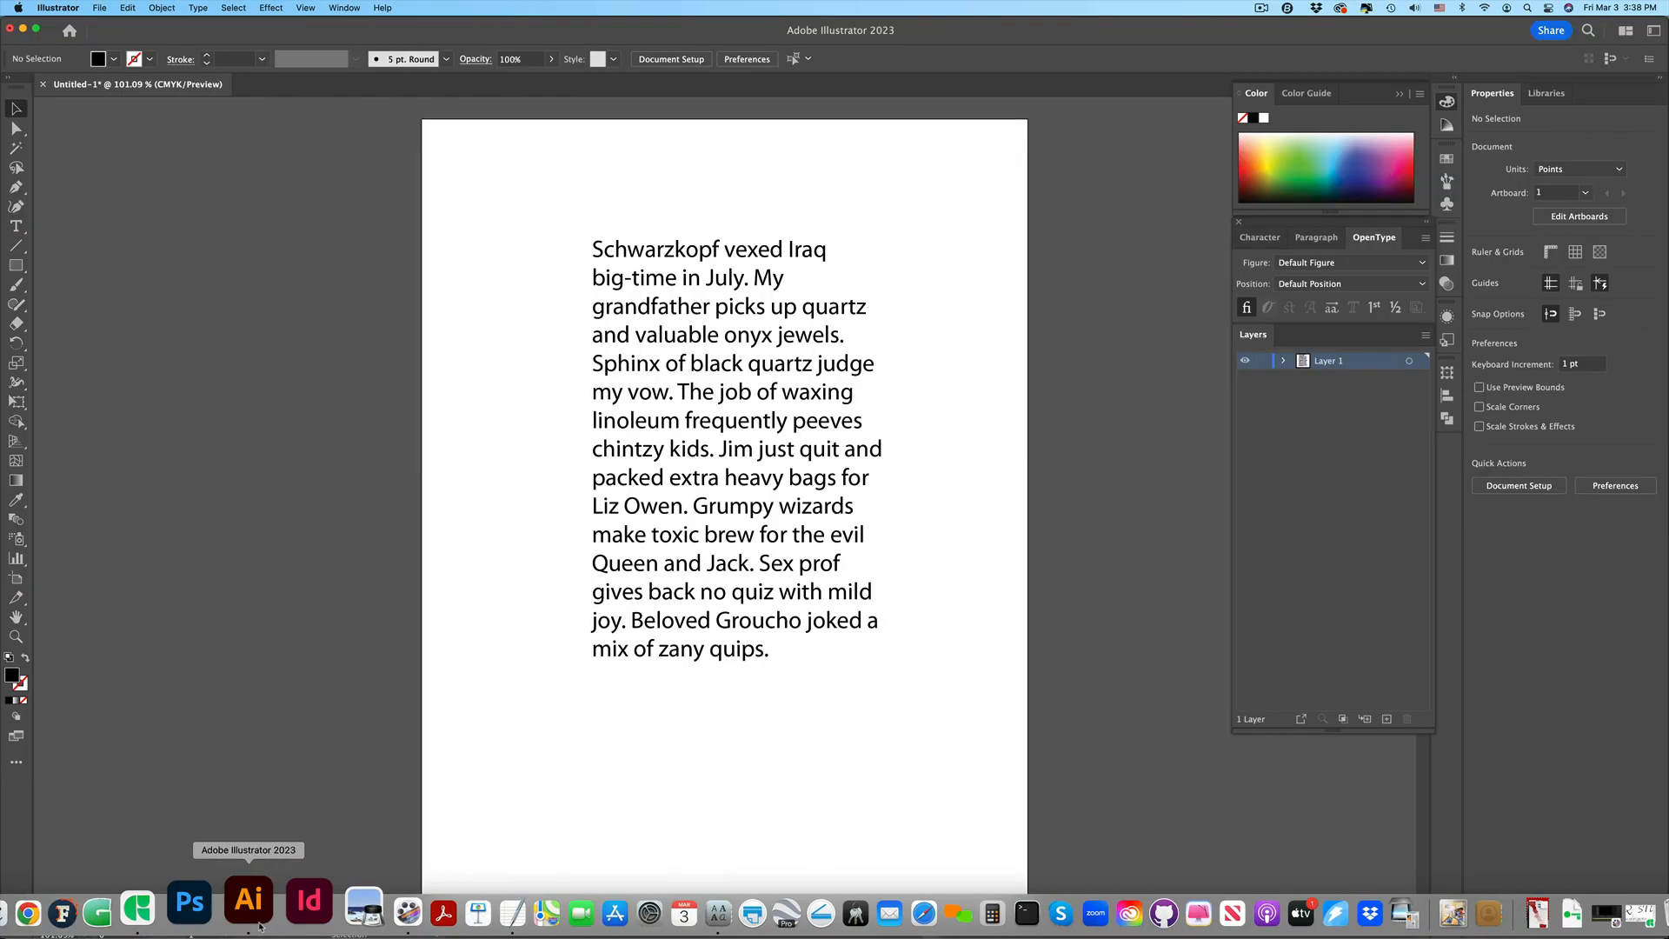
double_click(759, 404)
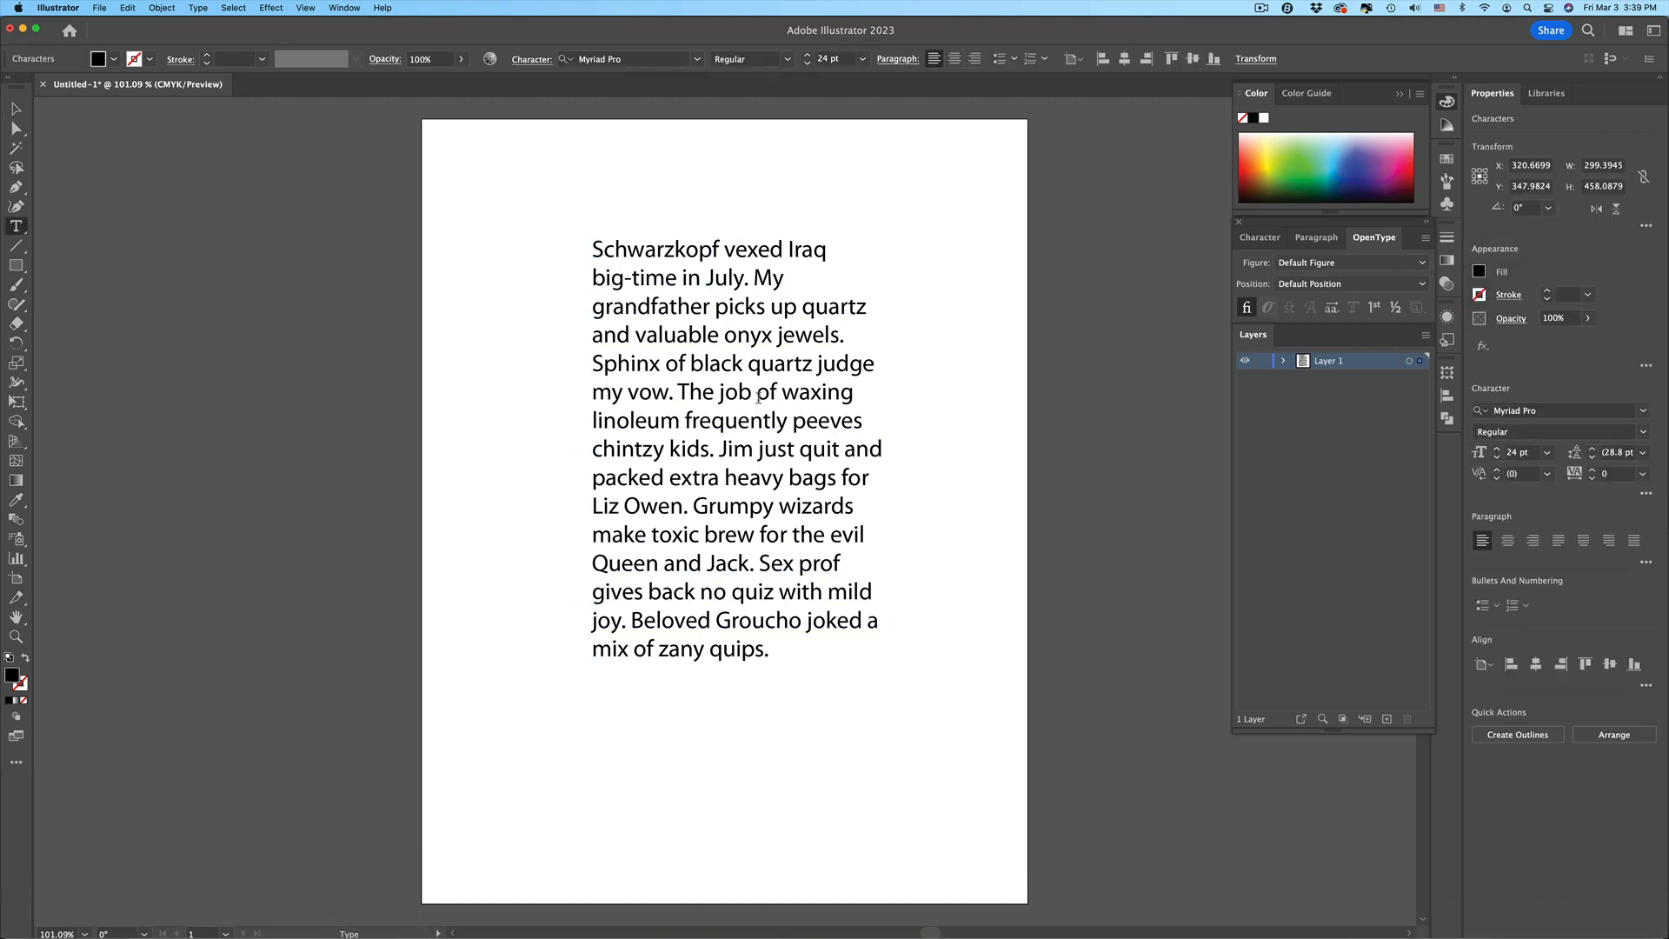
key(super+a)
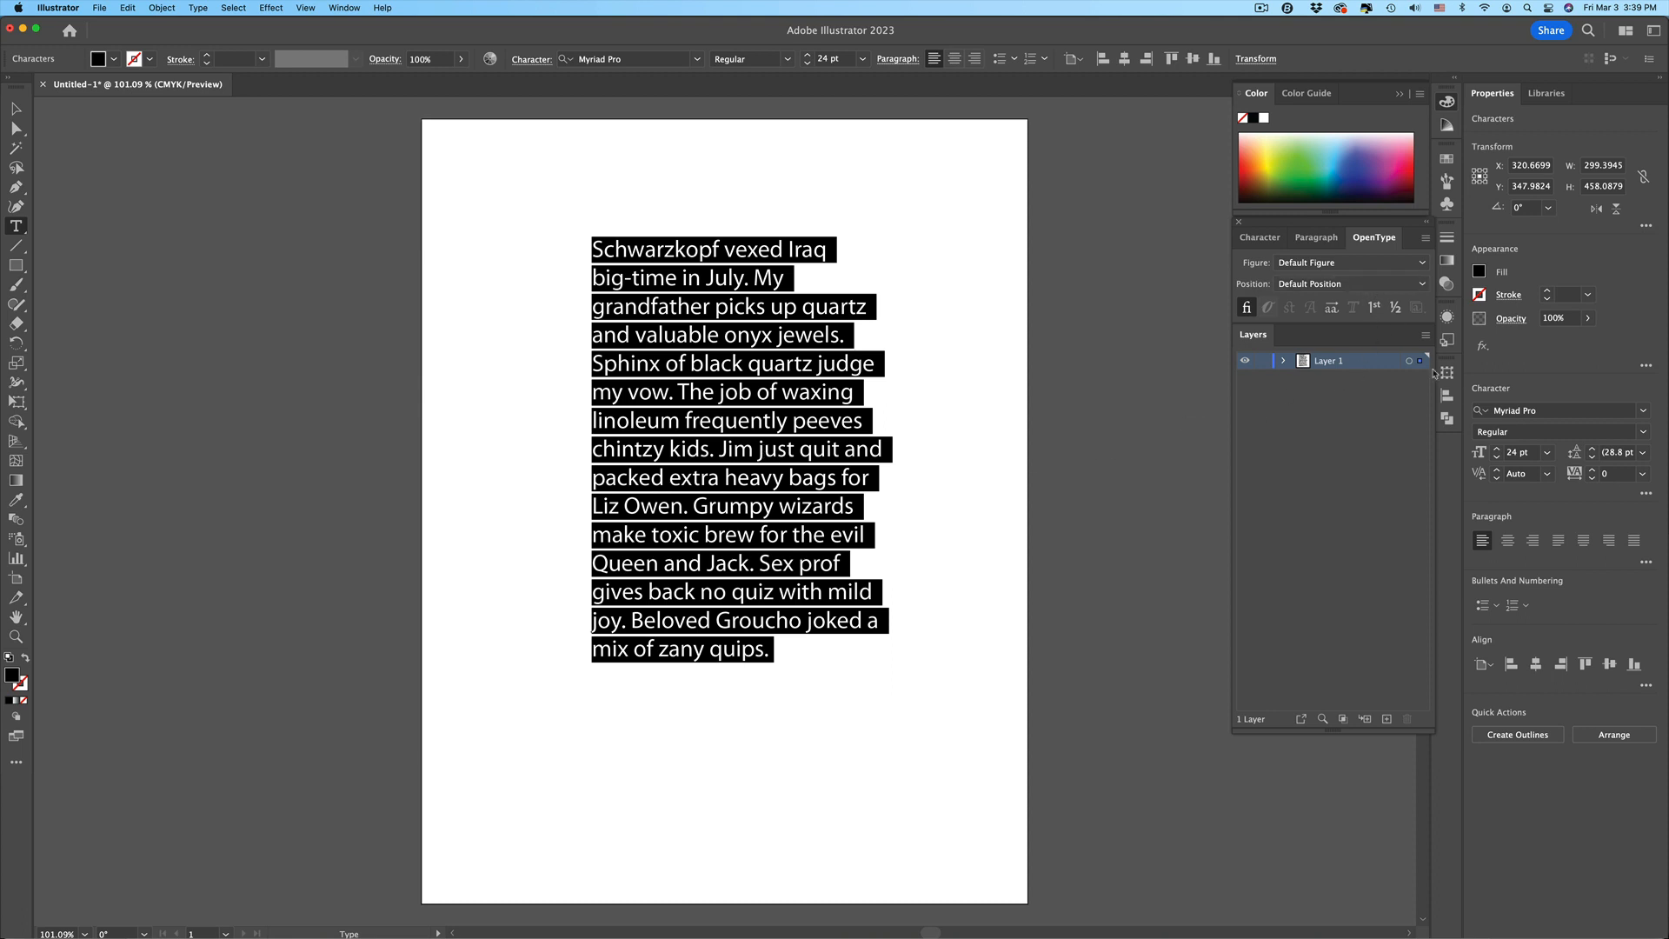
click(1505, 406)
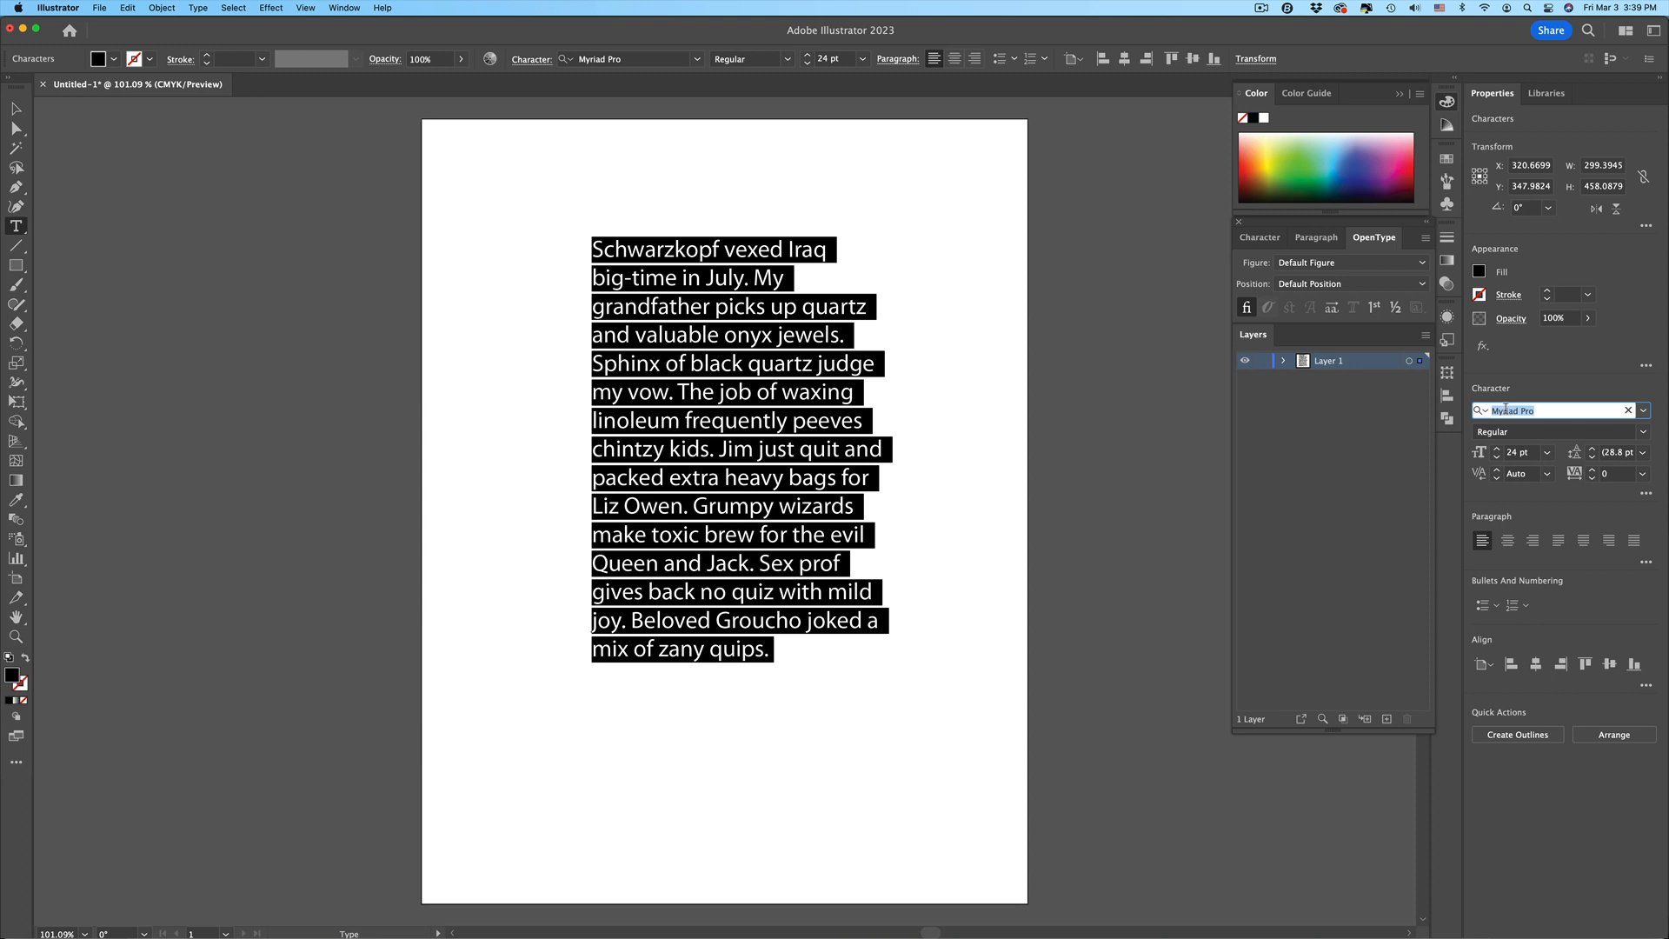
text(Rob)
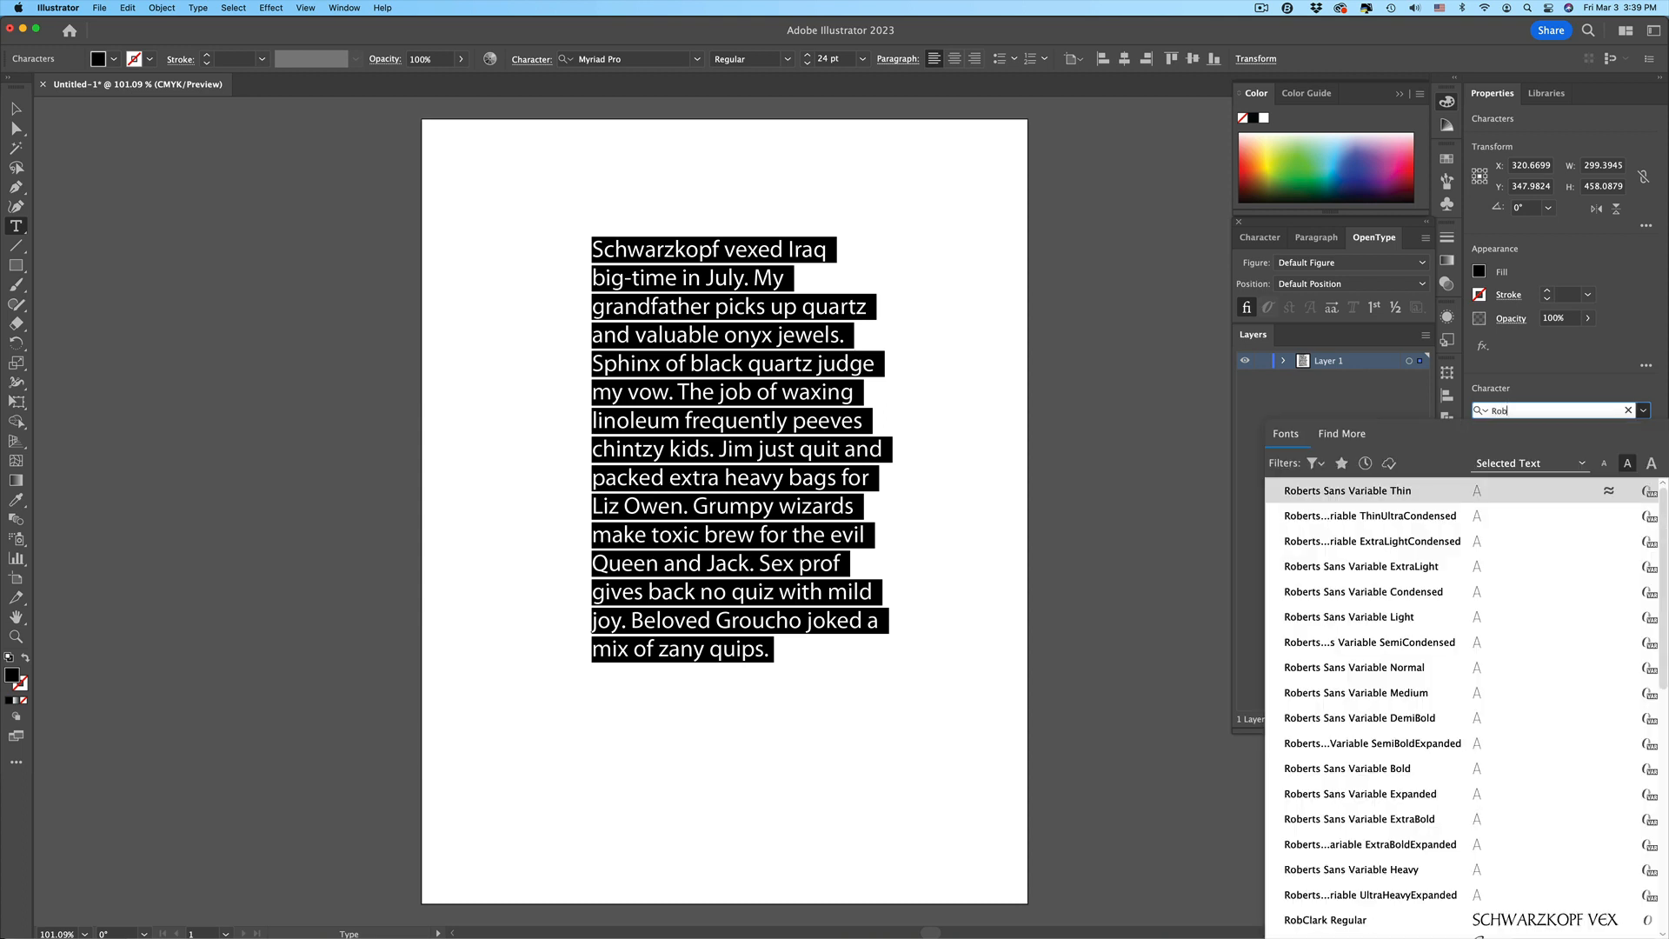
text(s)
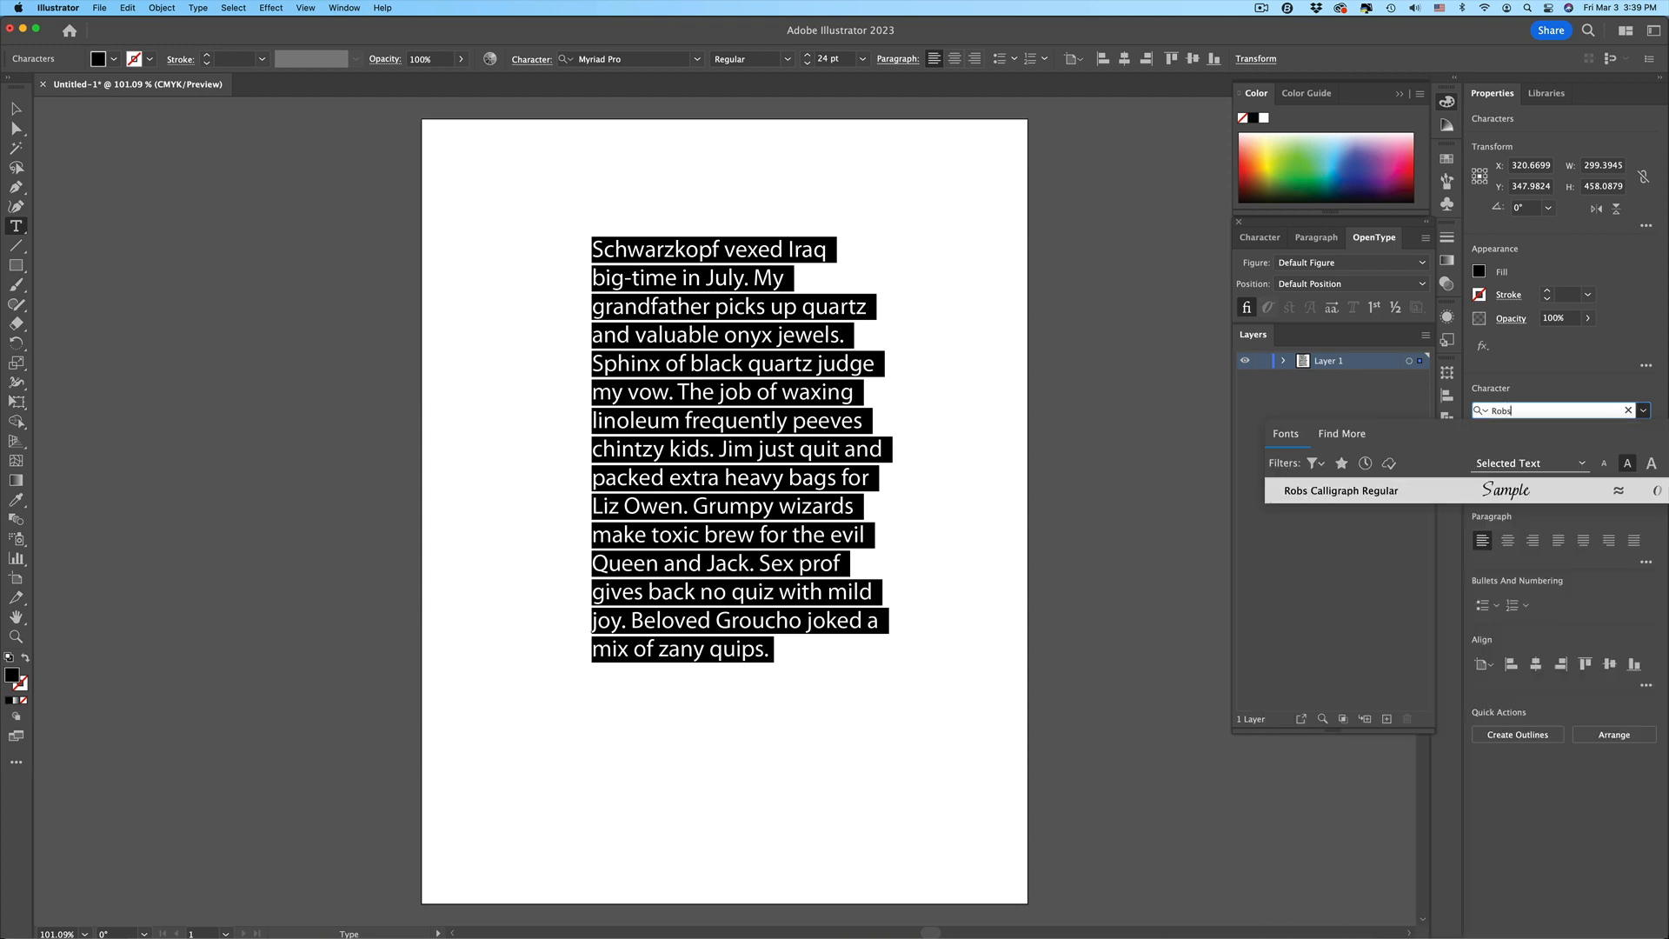
click(1373, 493)
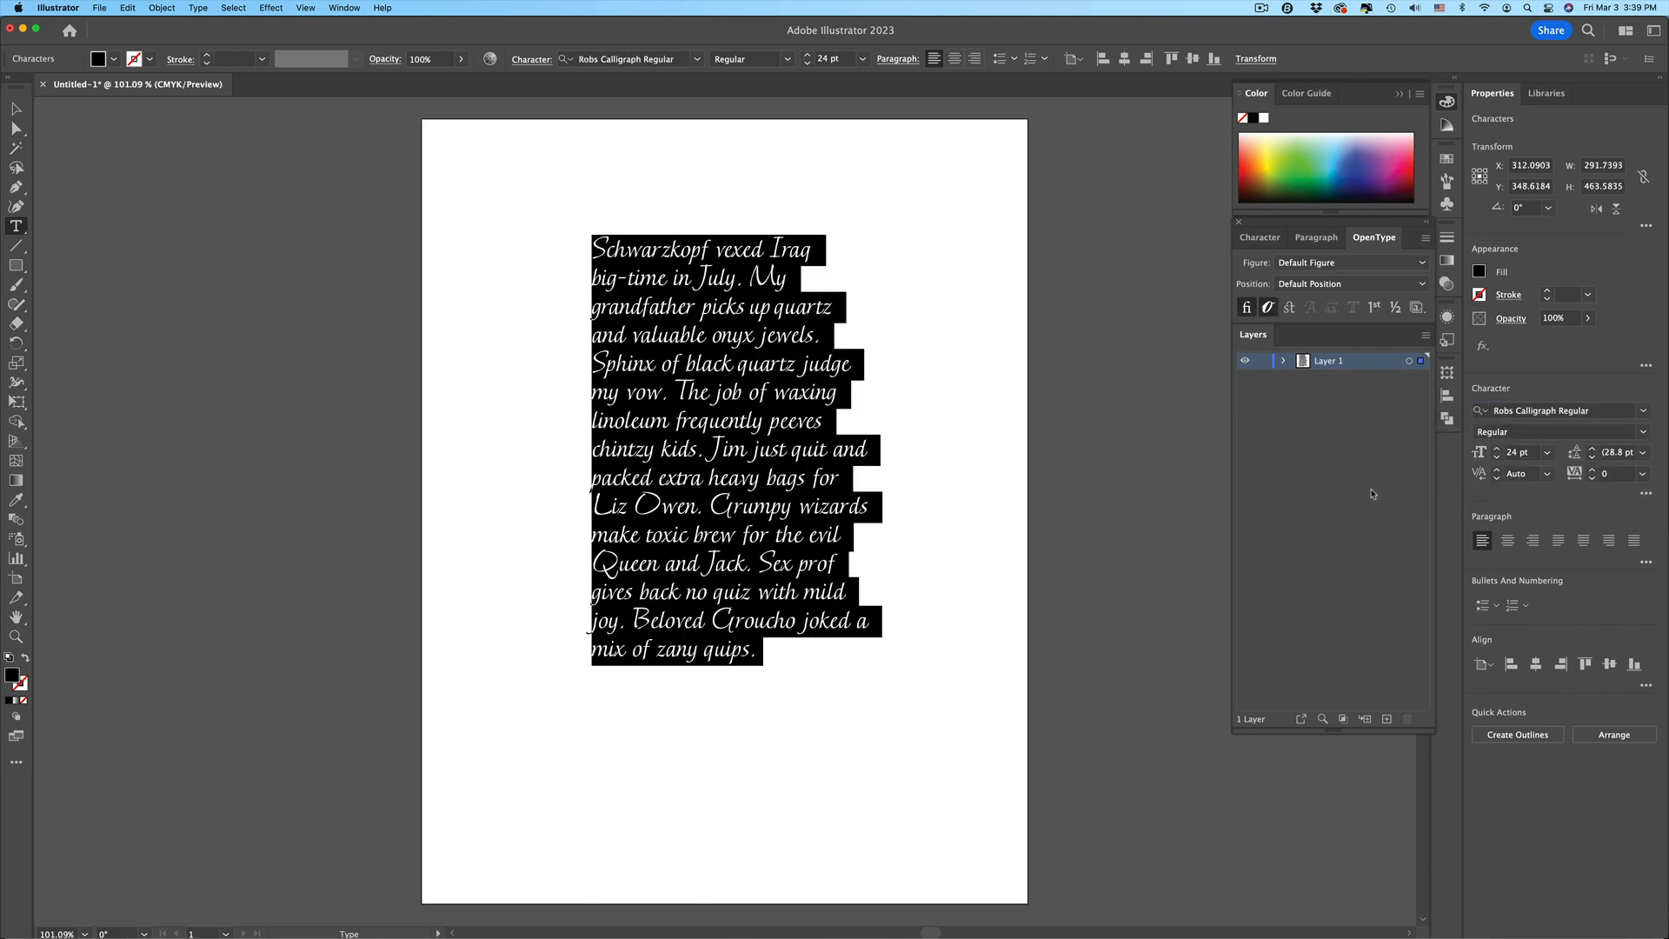
Apply Stylistic Set 3 to the f in “frequently” and return to the Selection tool
click(719, 414)
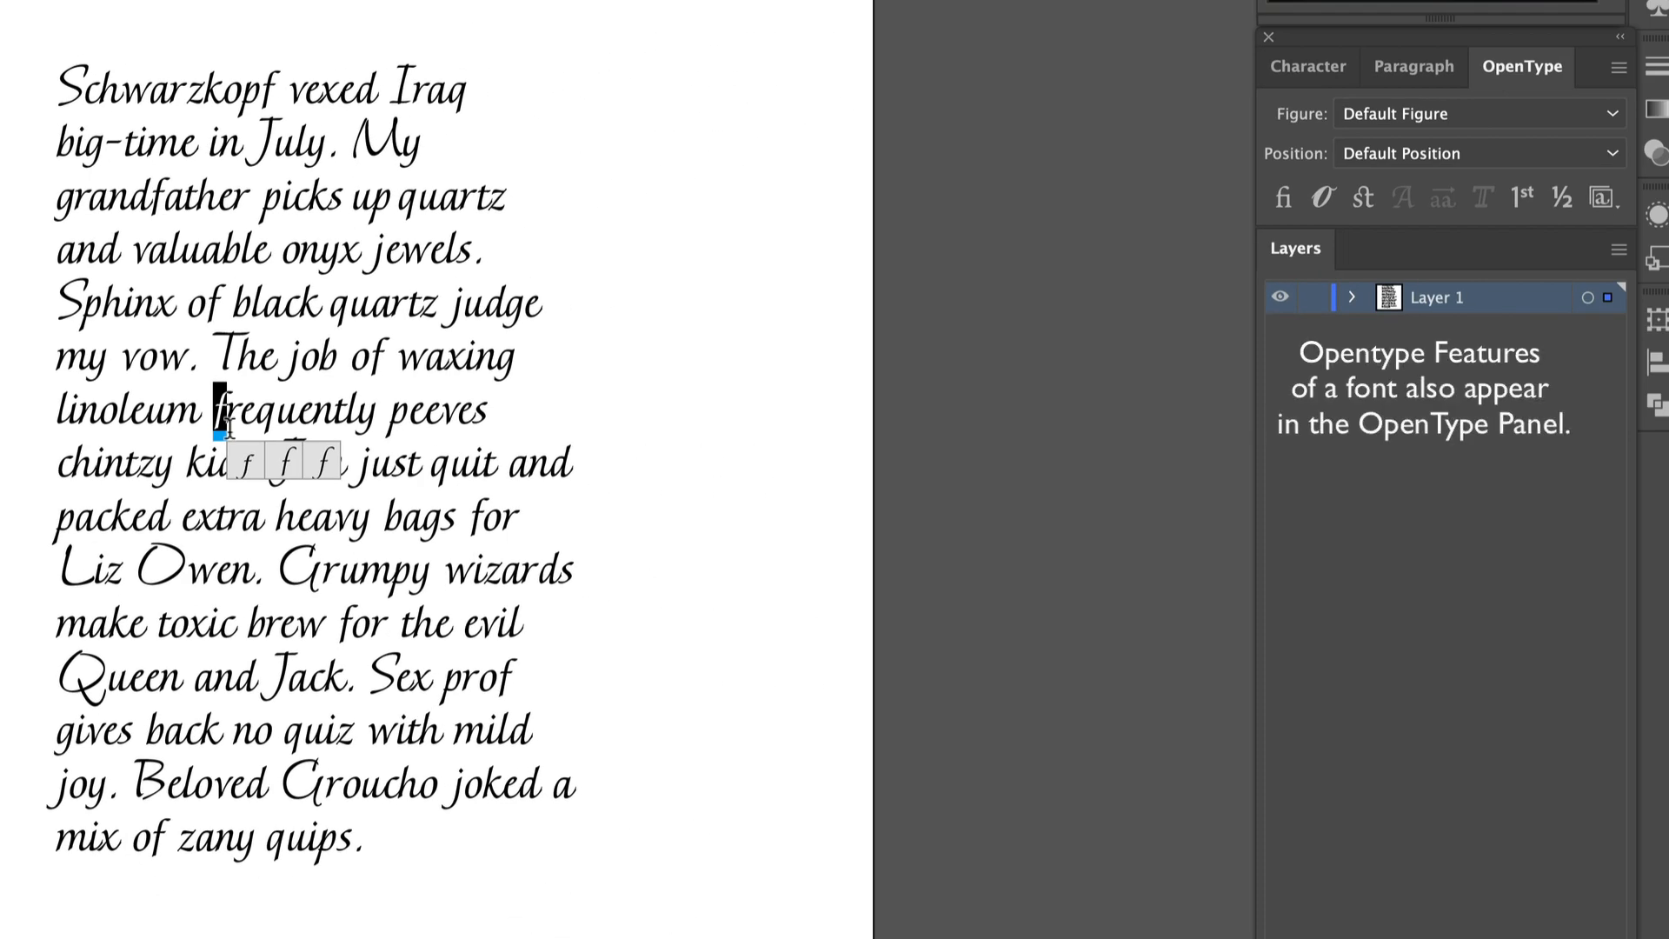
click(1603, 197)
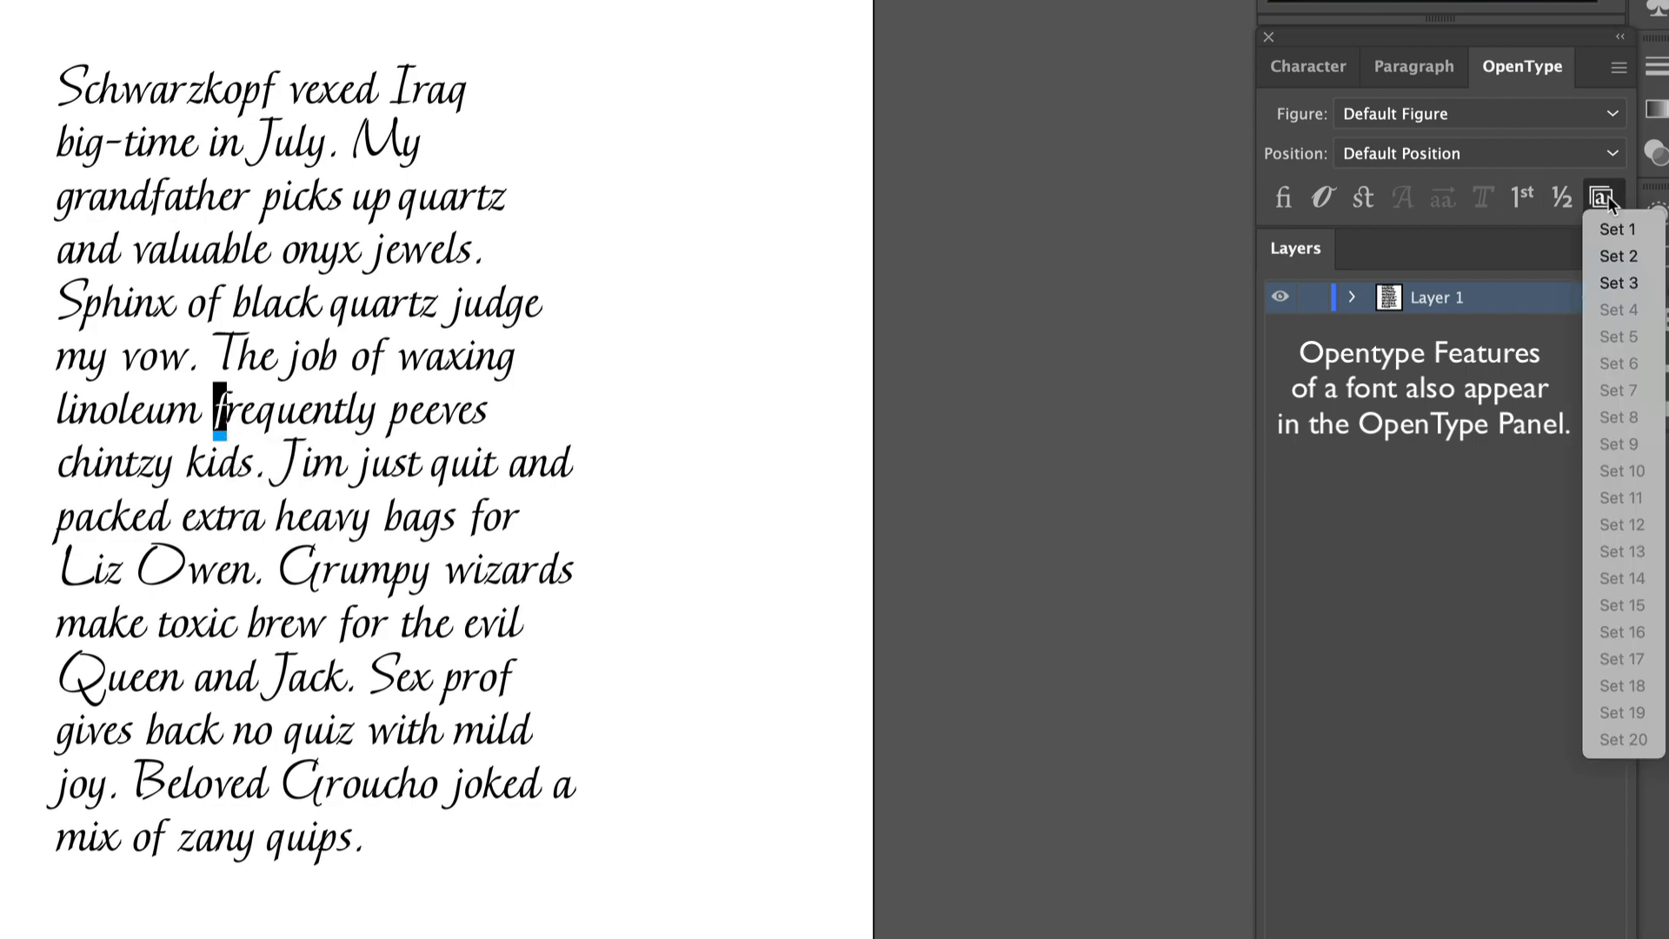
click(1620, 284)
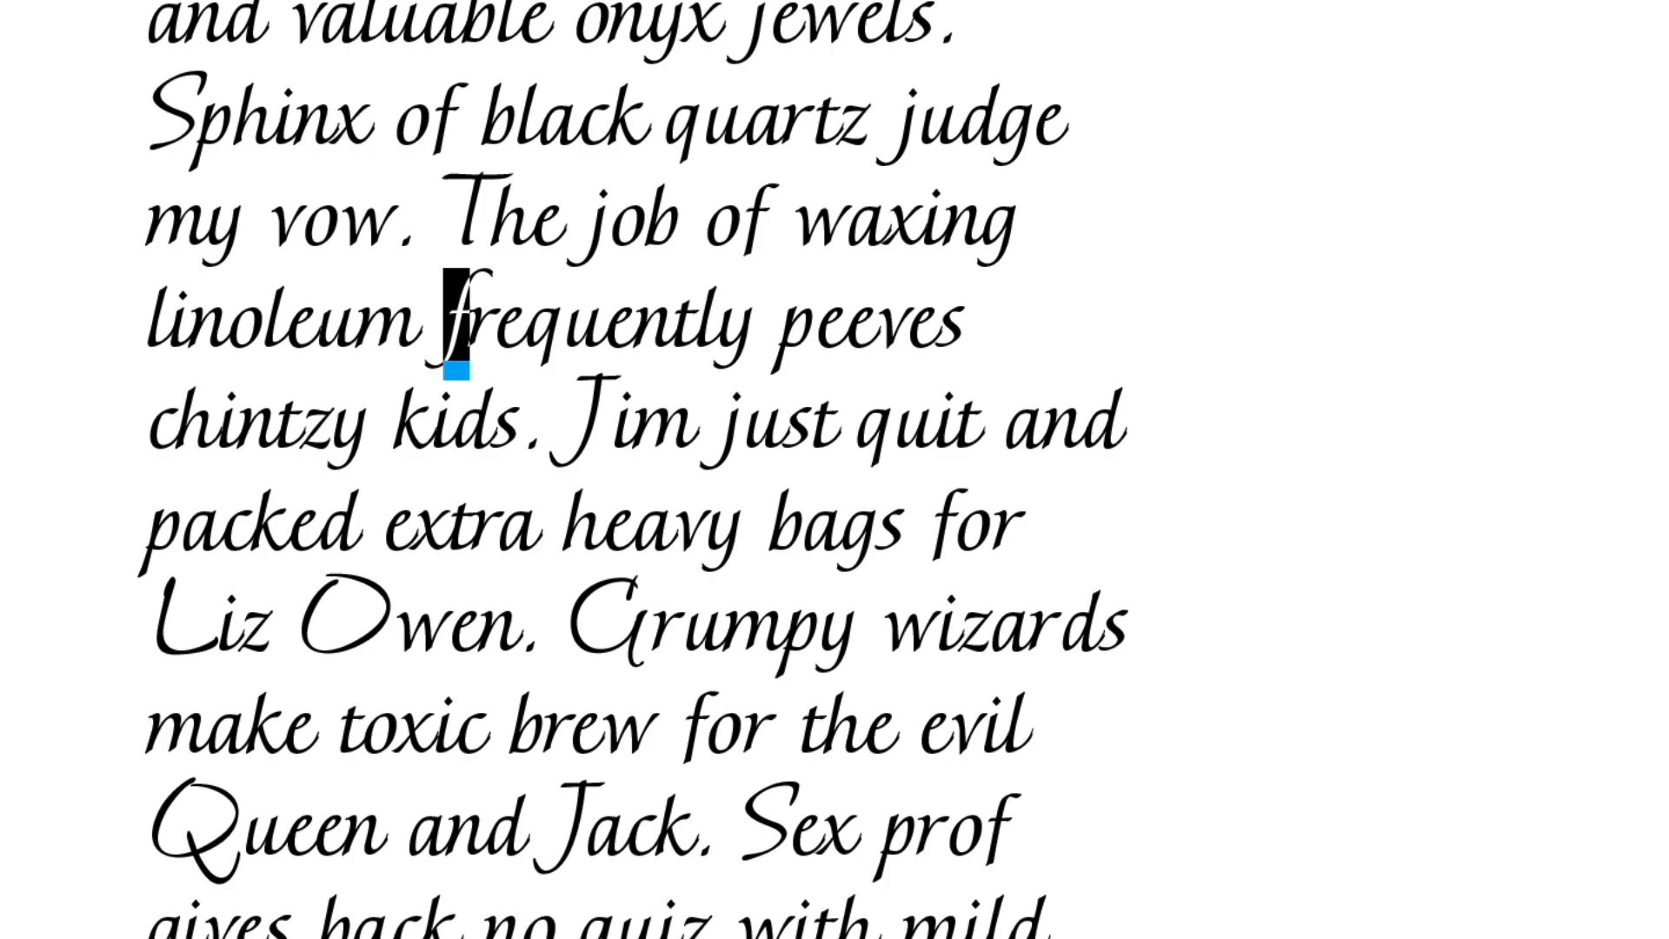
click(15, 109)
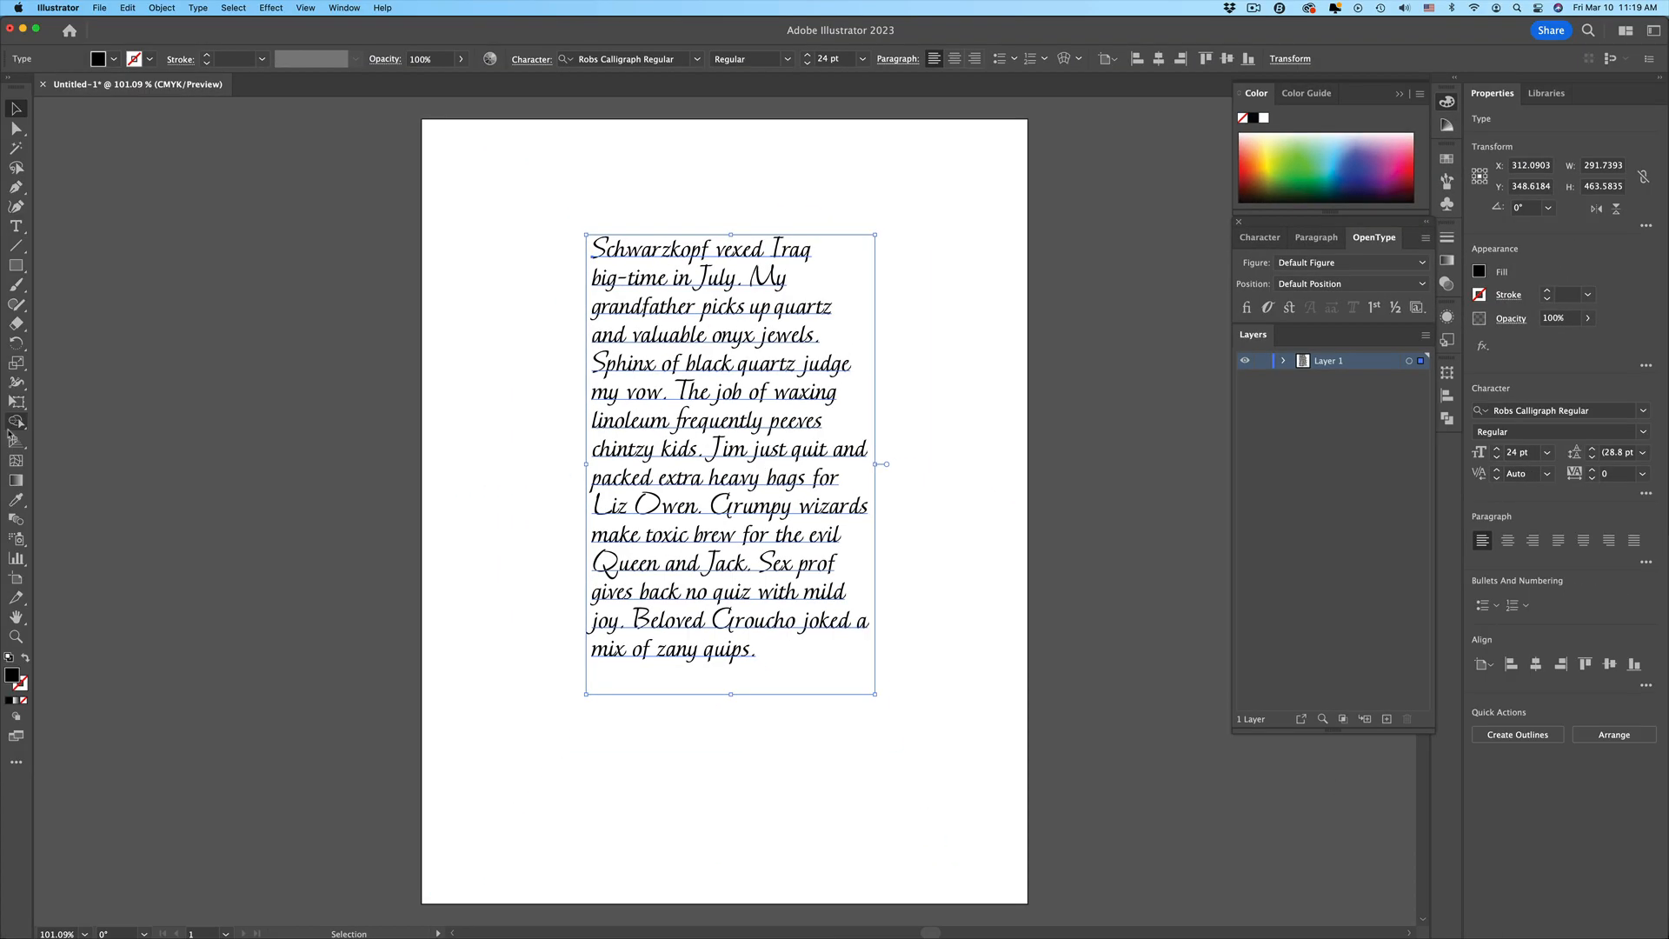